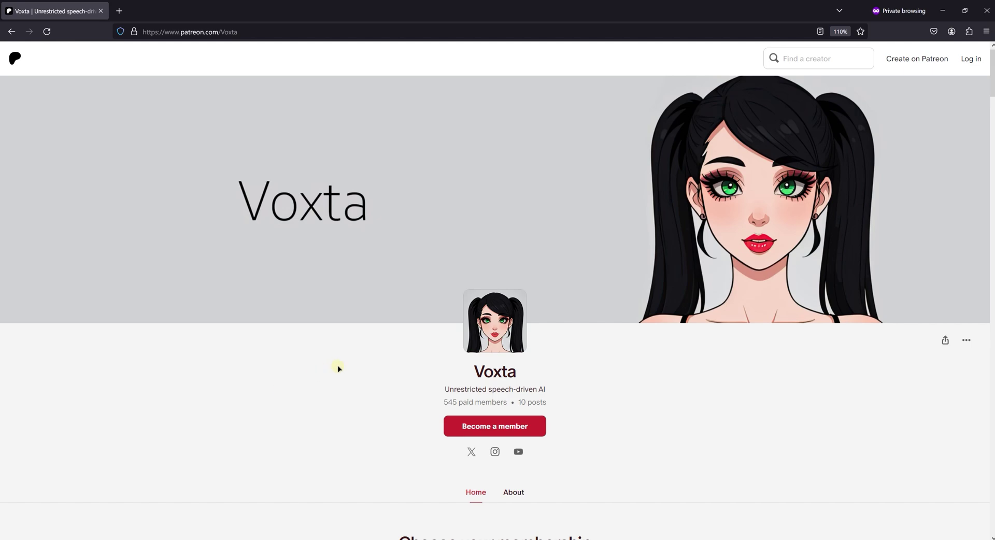
Step: Examine the monthly Voxta Cloud credits included in each membership tier, from User to Supreme, on the Voxta Patreon page
{"action": "scroll", "coordinate": [337, 369], "scroll_direction": "down", "scroll_amount": 8}
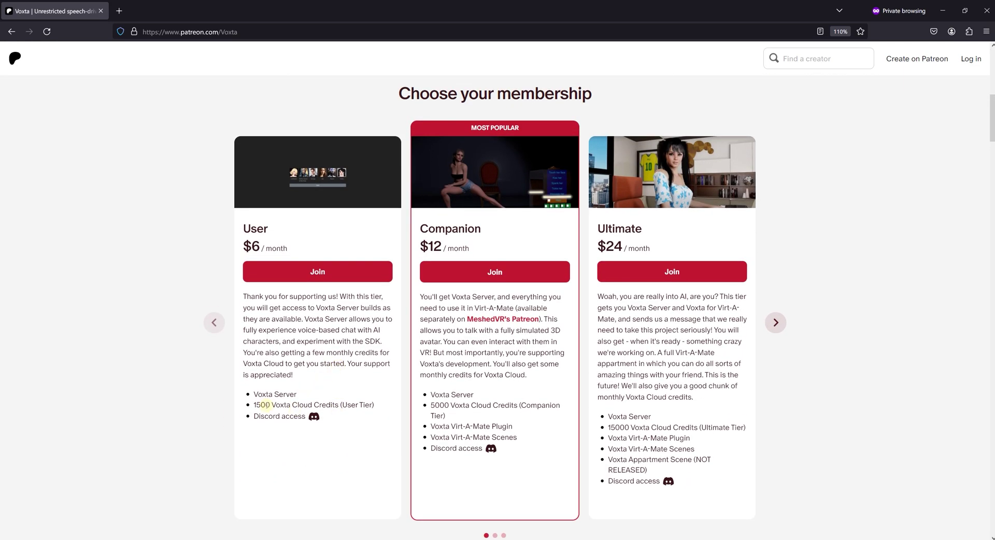
{"action": "left_click_drag", "start_coordinate": [254, 404], "coordinate": [266, 405]}
{"action": "left_click_drag", "start_coordinate": [449, 405], "coordinate": [430, 409]}
{"action": "left_click_drag", "start_coordinate": [610, 428], "coordinate": [629, 429]}
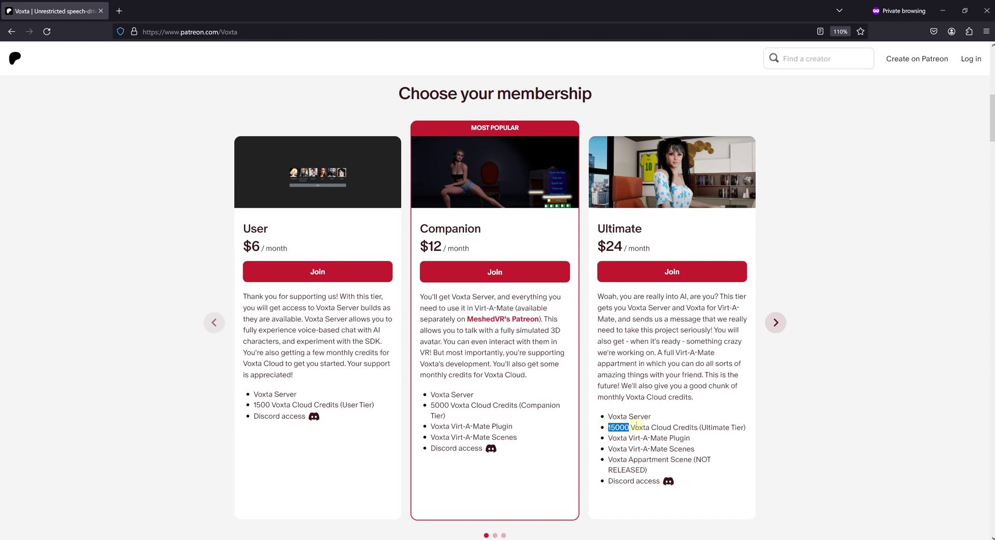
{"action": "left_click", "coordinate": [776, 322]}
{"action": "left_click", "coordinate": [776, 323]}
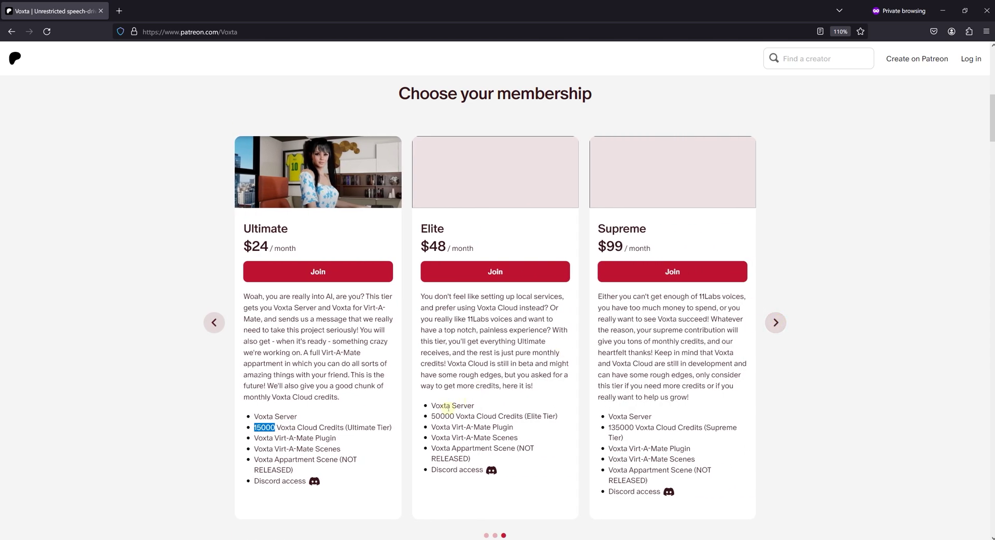
{"action": "left_click_drag", "start_coordinate": [455, 416], "coordinate": [432, 418]}
{"action": "left_click_drag", "start_coordinate": [633, 426], "coordinate": [609, 428]}
{"action": "left_click", "coordinate": [214, 322]}
{"action": "left_click", "coordinate": [214, 322]}
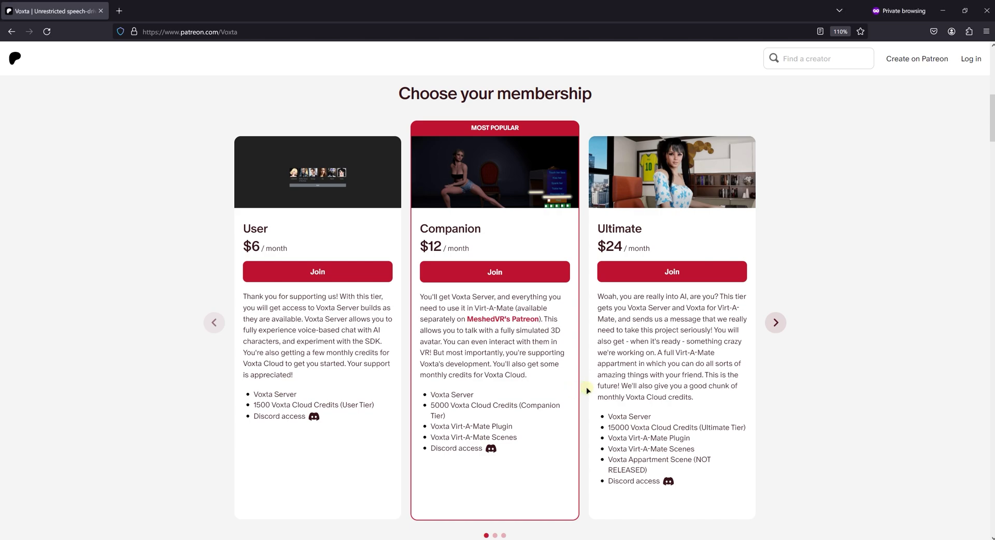
Step: Compare the prices and benefits of all five membership tiers, ending at the User tier
{"action": "left_click", "coordinate": [495, 535]}
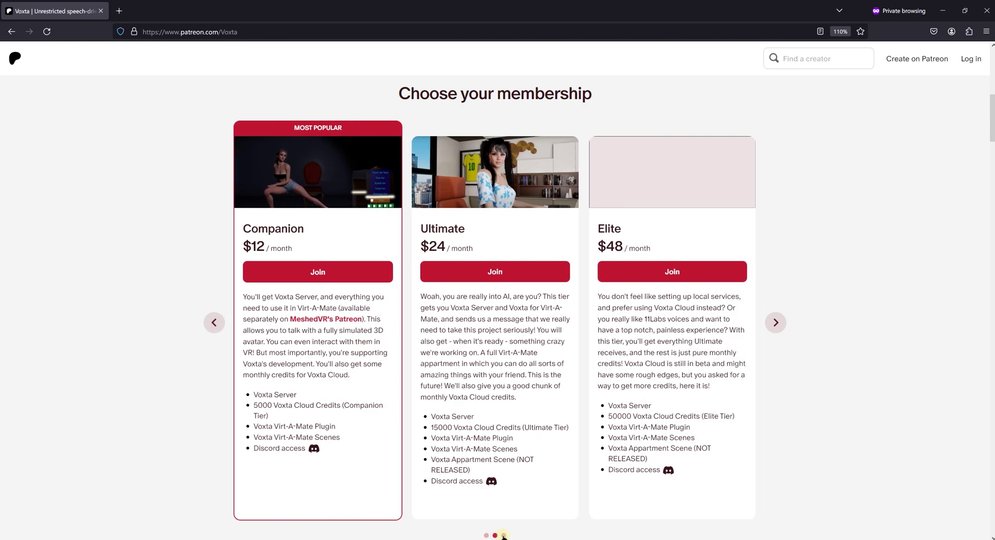
{"action": "left_click", "coordinate": [503, 536]}
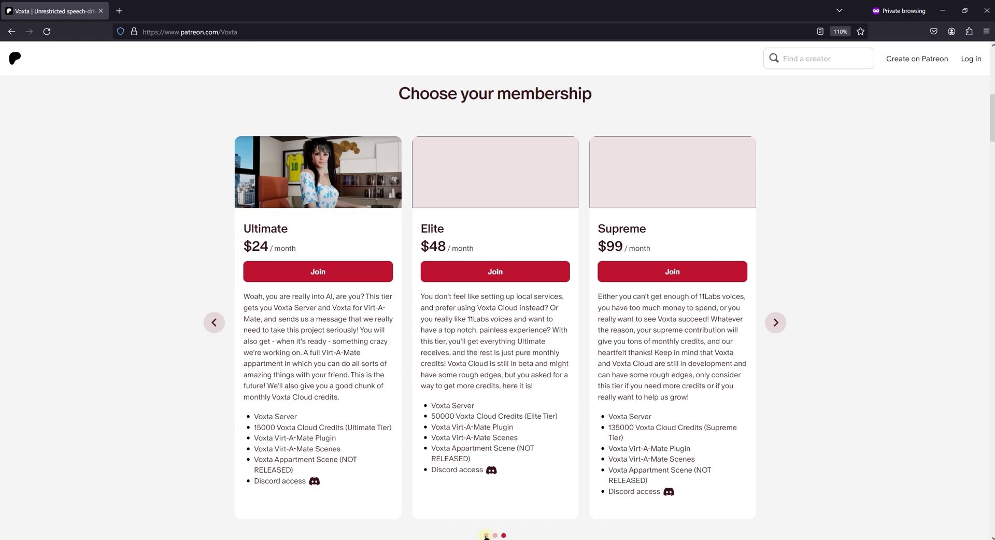
{"action": "left_click", "coordinate": [487, 536]}
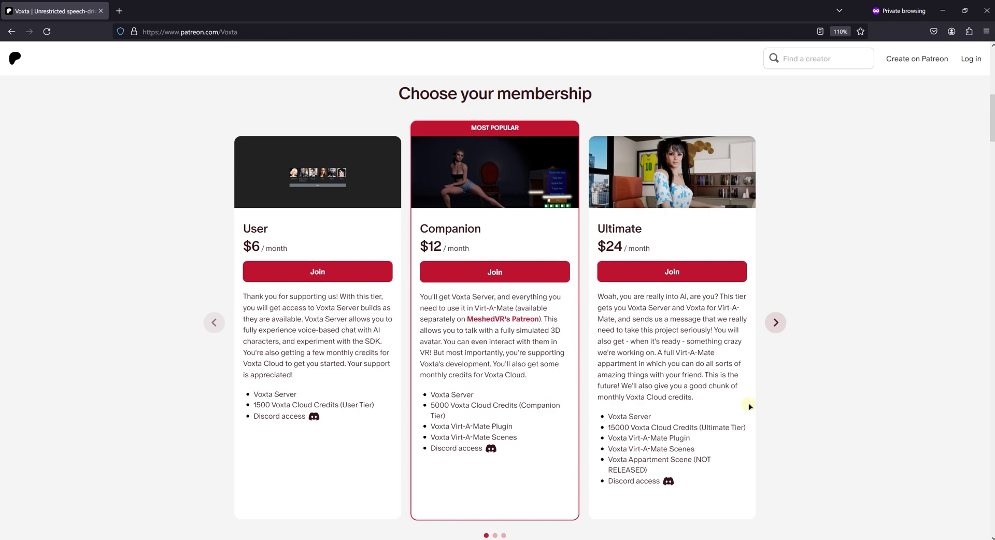
{"action": "left_click", "coordinate": [495, 535]}
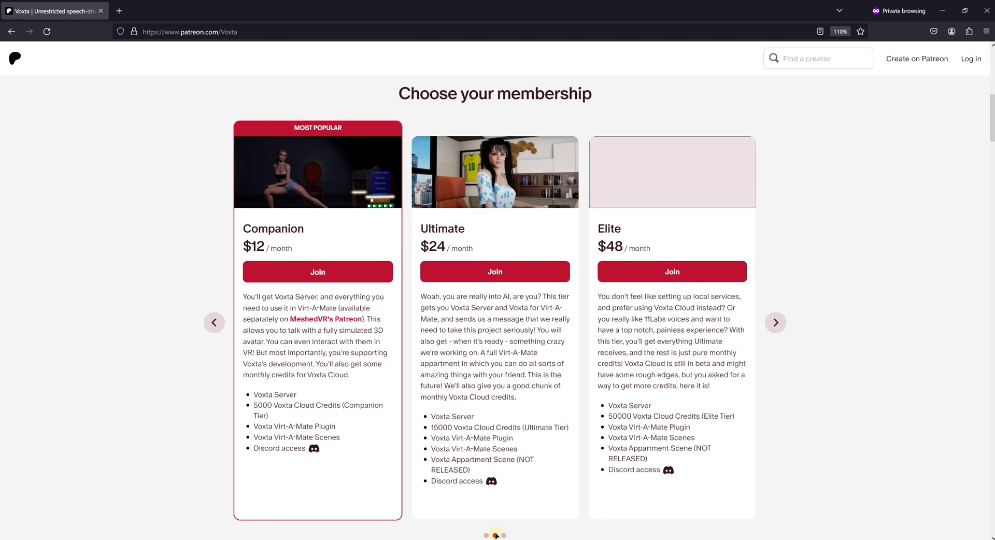
{"action": "left_click", "coordinate": [505, 535]}
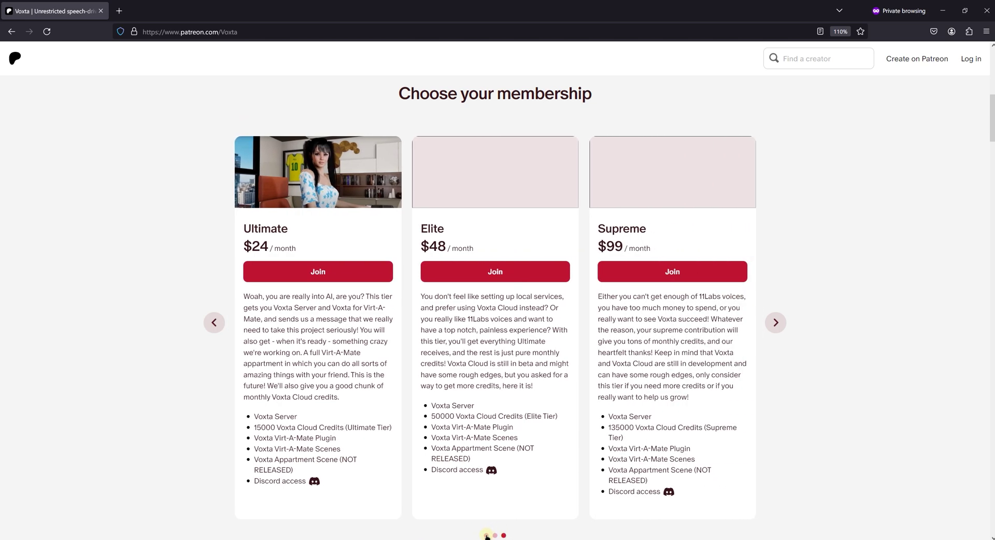
{"action": "left_click", "coordinate": [487, 535]}
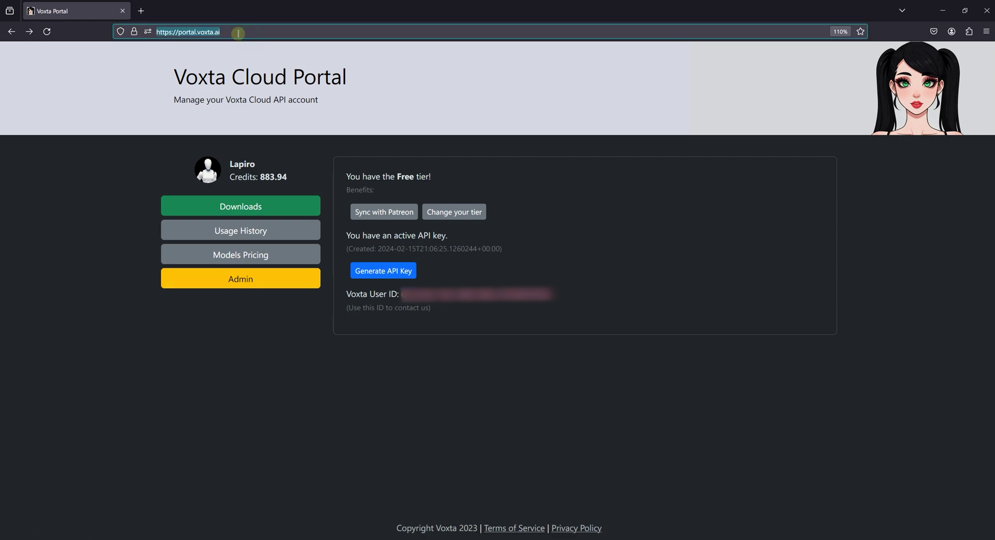
Step: Examine the web address of the Voxta Cloud Portal
{"action": "left_click", "coordinate": [239, 32]}
{"action": "left_click_drag", "start_coordinate": [240, 31], "coordinate": [159, 33]}
{"action": "left_click", "coordinate": [245, 31]}
{"action": "left_click_drag", "start_coordinate": [244, 31], "coordinate": [173, 31]}
{"action": "left_click", "coordinate": [255, 31]}
{"action": "left_click", "coordinate": [300, 350]}
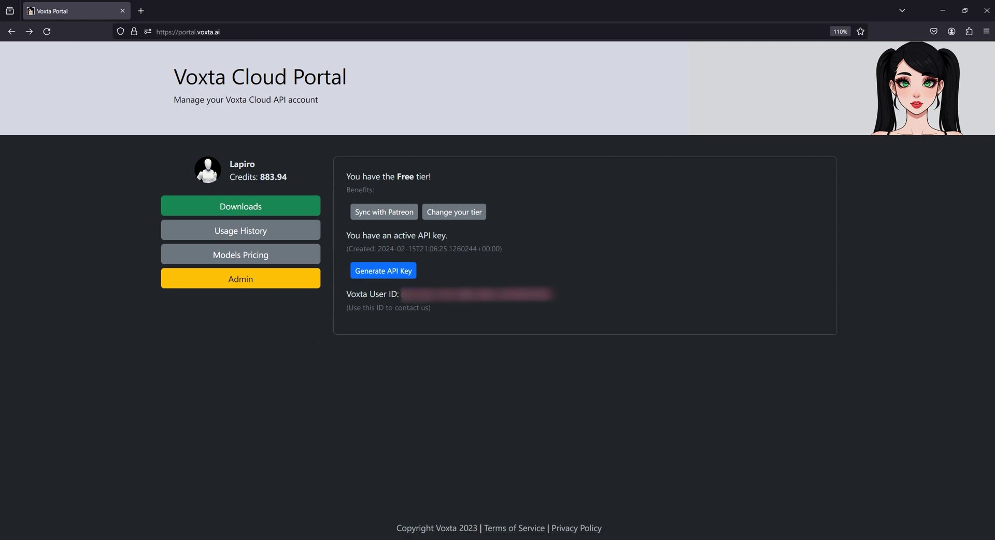
Step: Open the portal's downloads and download Voxta.Server.Win.v1.0.0-beta.104.zip from the latest release
{"action": "left_click", "coordinate": [623, 291]}
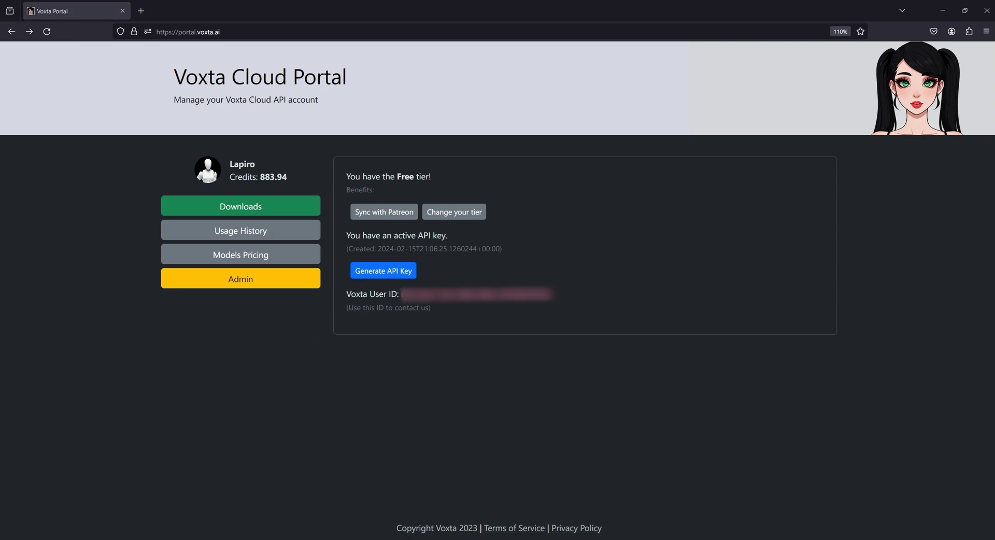
{"action": "left_click", "coordinate": [221, 207]}
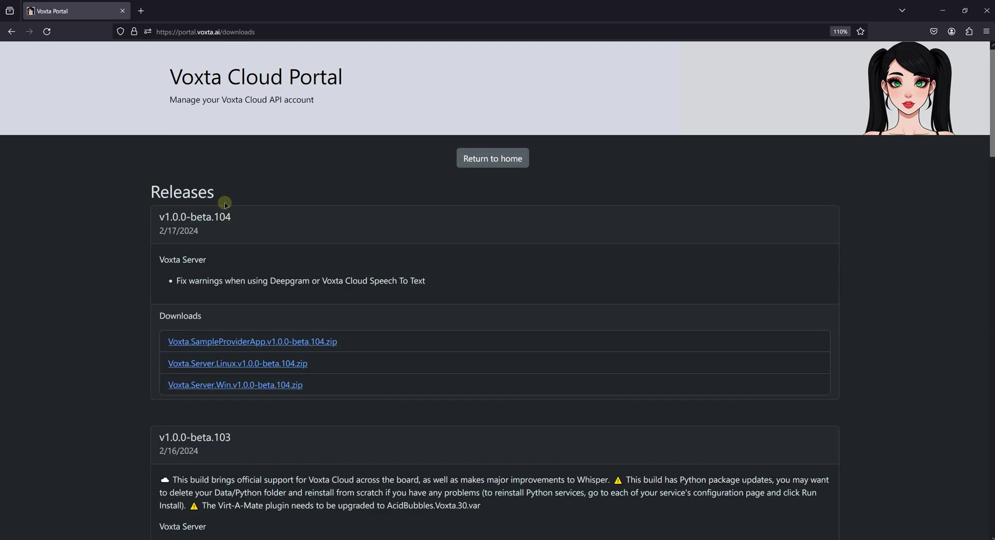
{"action": "left_click", "coordinate": [261, 386]}
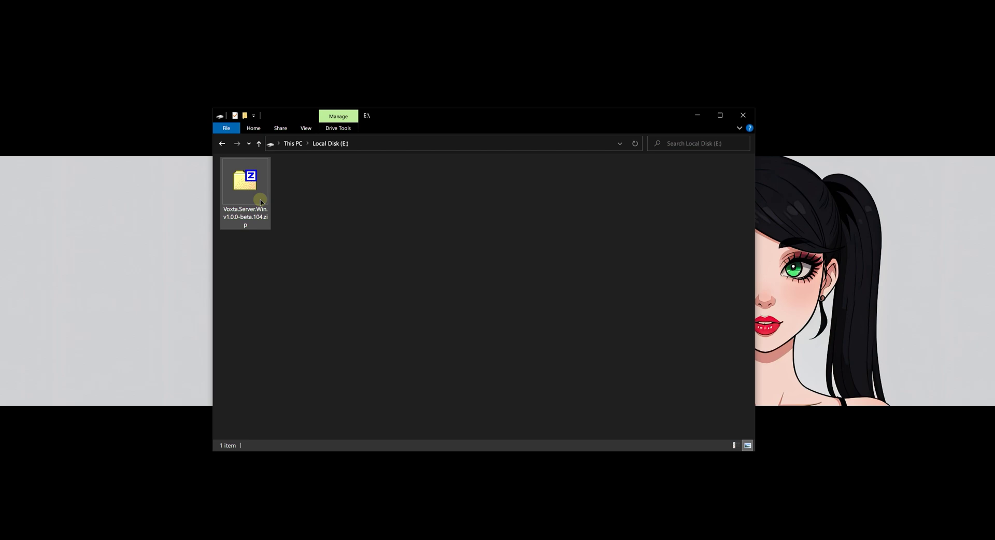
Step: Extract the whole Voxta.Server.Win.v1.0.0-beta.104.zip archive to E:\Voxta\ and close the archive
{"action": "double_click", "coordinate": [262, 202]}
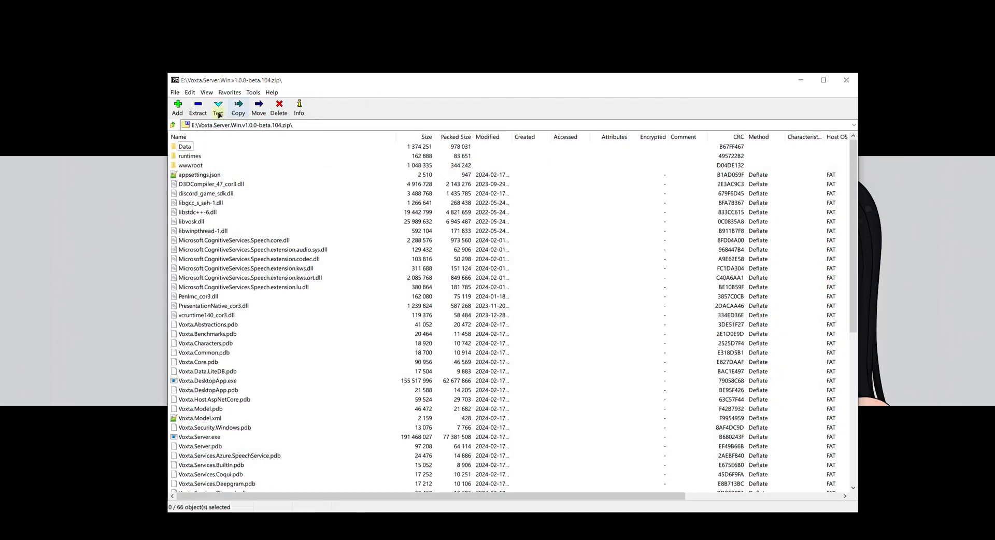
{"action": "left_click", "coordinate": [238, 108]}
{"action": "left_click", "coordinate": [397, 234]}
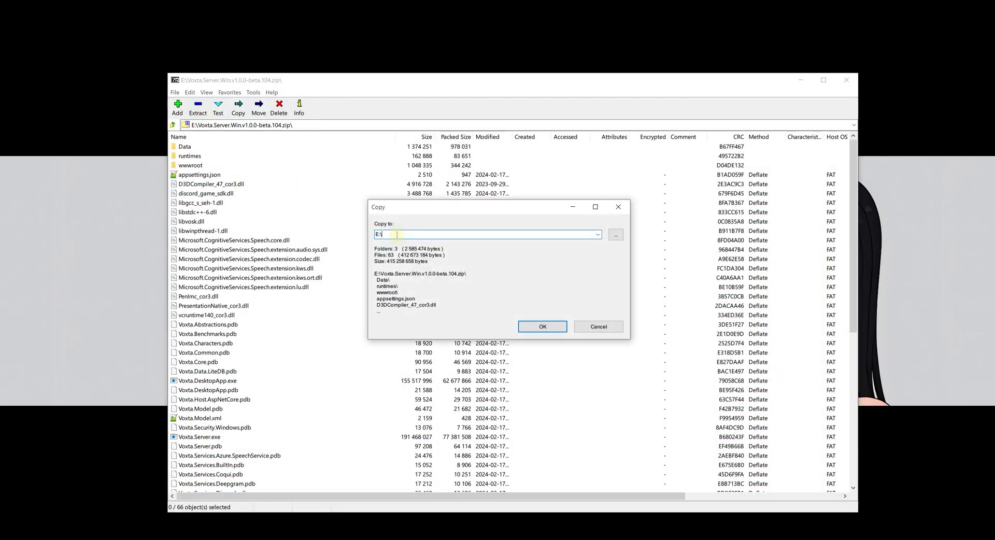
{"action": "type", "text": "Voxta\\"}
{"action": "left_click", "coordinate": [561, 327]}
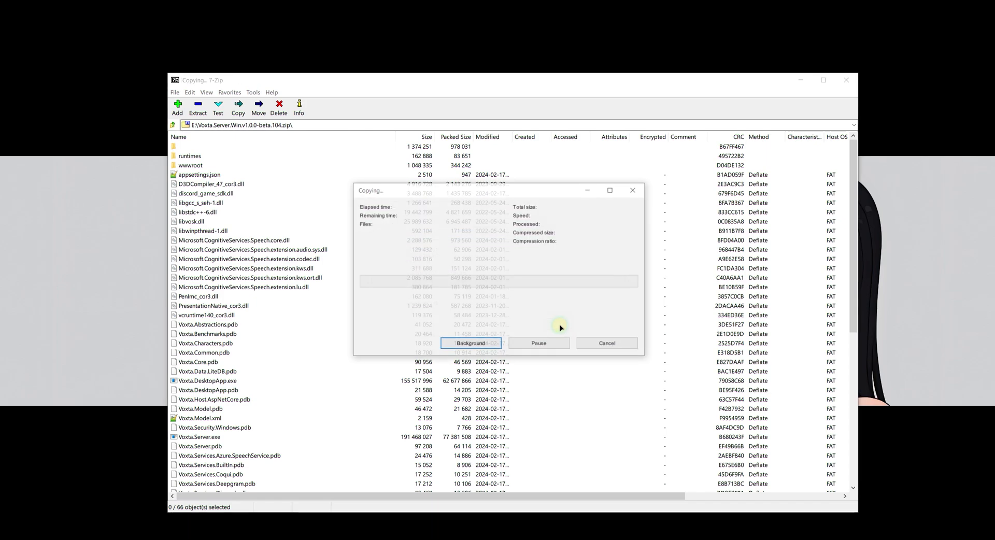
{"action": "left_click", "coordinate": [846, 80]}
{"action": "left_click", "coordinate": [418, 238]}
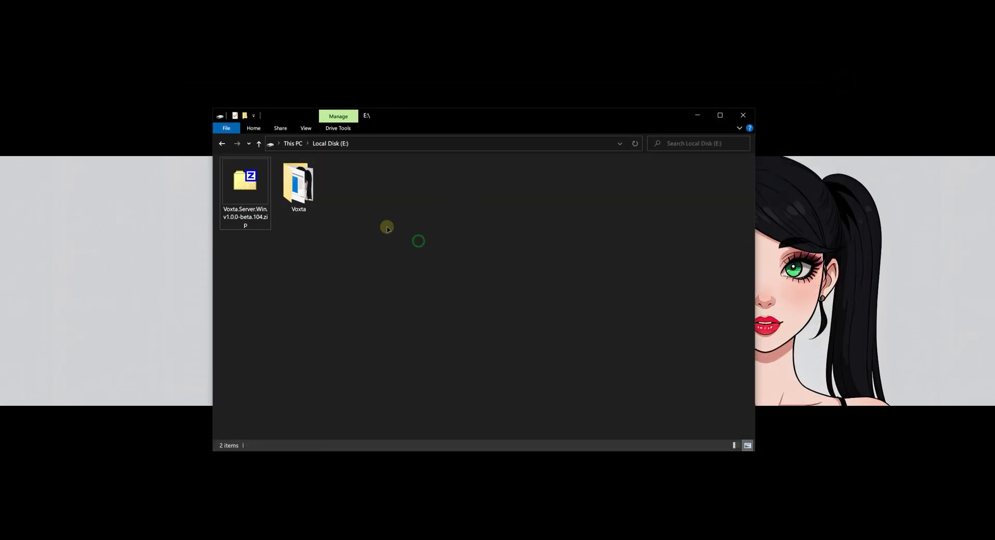
Step: Open the extracted Voxta folder, check its path, and launch Voxta.DesktopApp.exe
{"action": "double_click", "coordinate": [309, 196]}
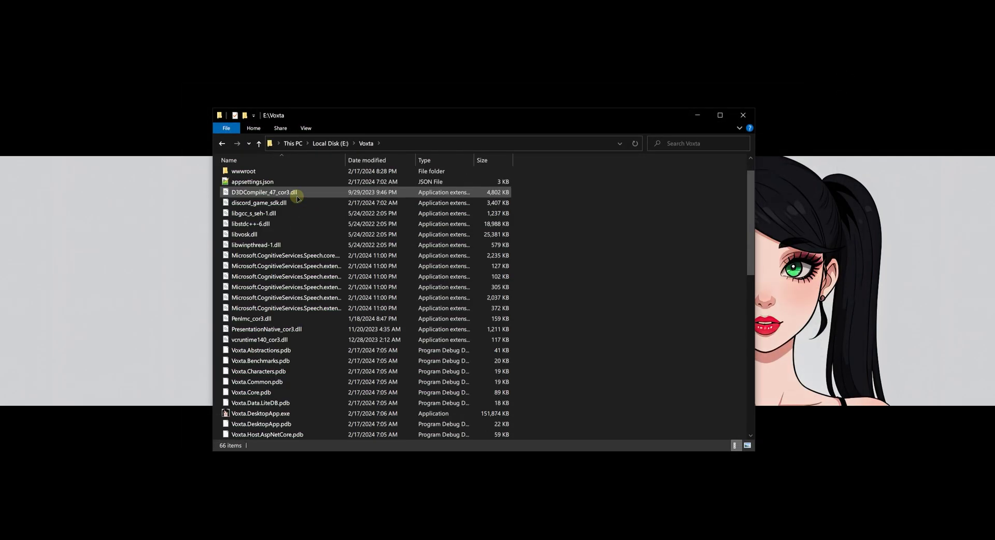
{"action": "scroll", "coordinate": [293, 203], "scroll_direction": "down", "scroll_amount": 4}
{"action": "left_click", "coordinate": [278, 319]}
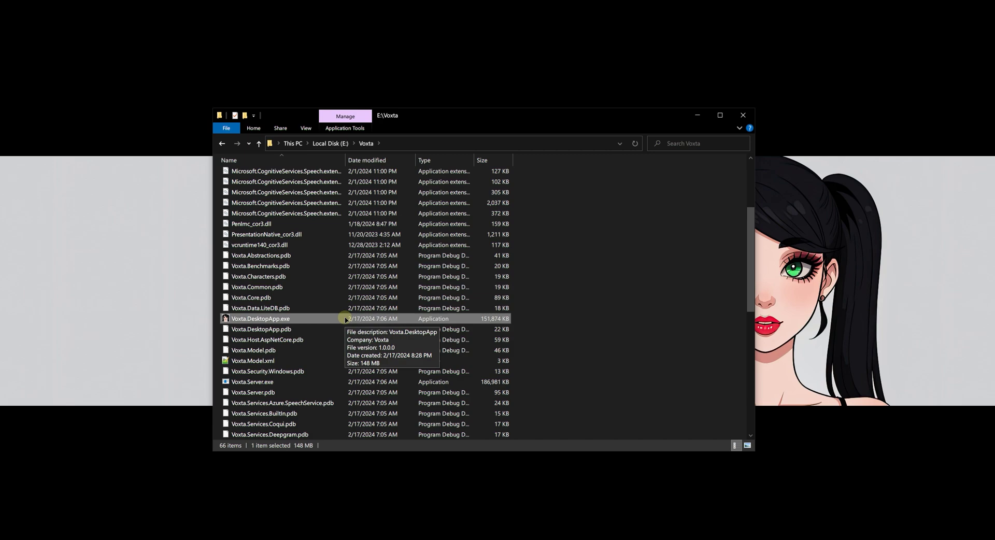
{"action": "scroll", "coordinate": [346, 320], "scroll_direction": "up", "scroll_amount": 2}
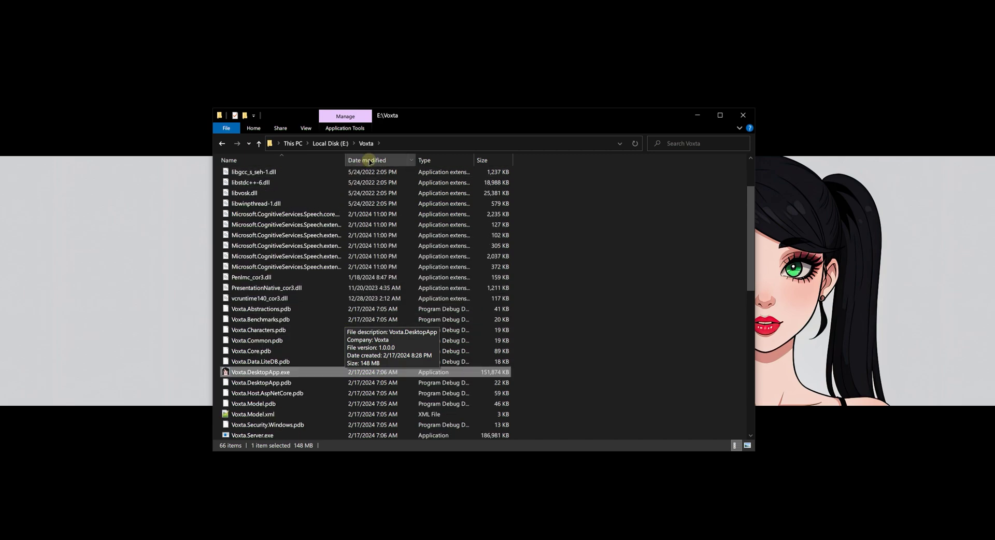
{"action": "left_click", "coordinate": [409, 142]}
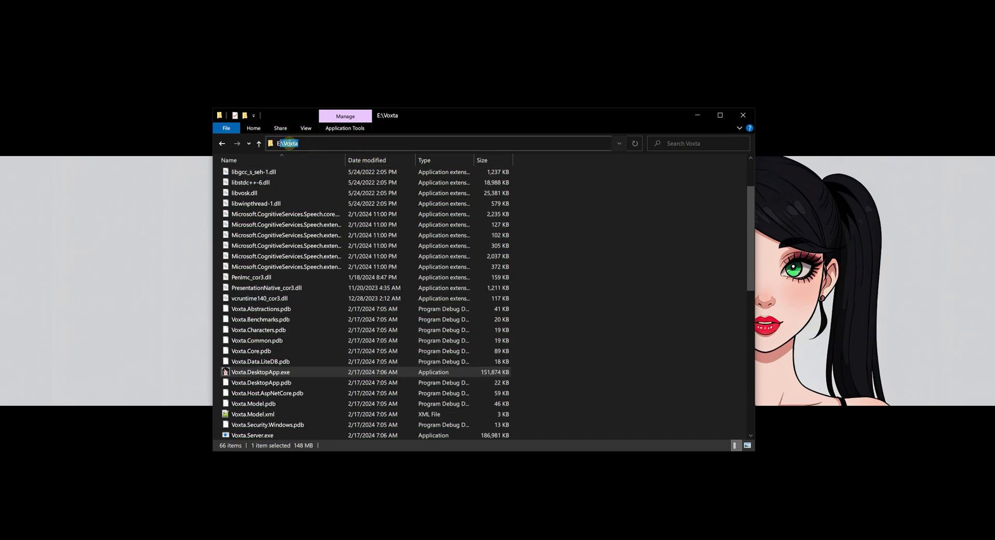
{"action": "left_click", "coordinate": [313, 144]}
{"action": "left_click", "coordinate": [593, 260]}
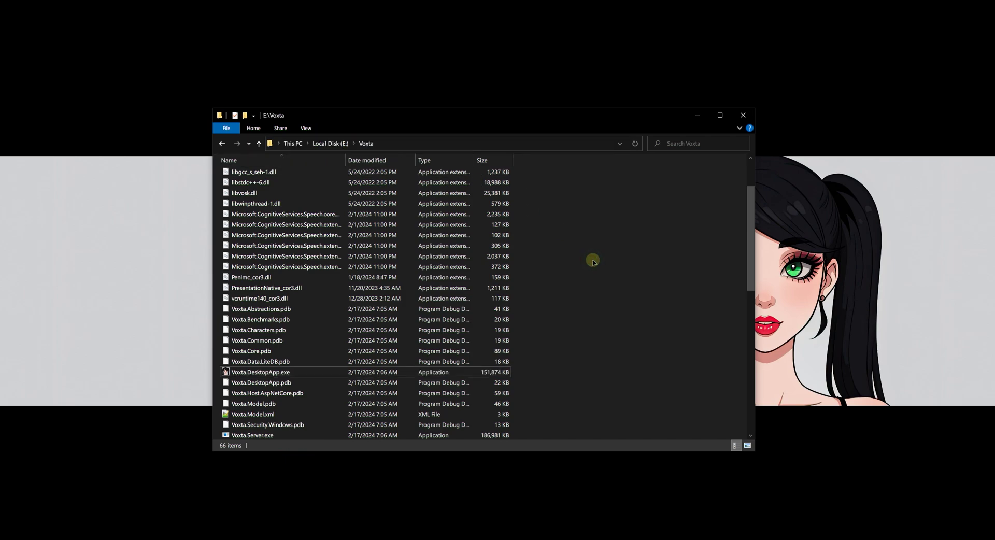
{"action": "scroll", "coordinate": [446, 298], "scroll_direction": "down", "scroll_amount": 1}
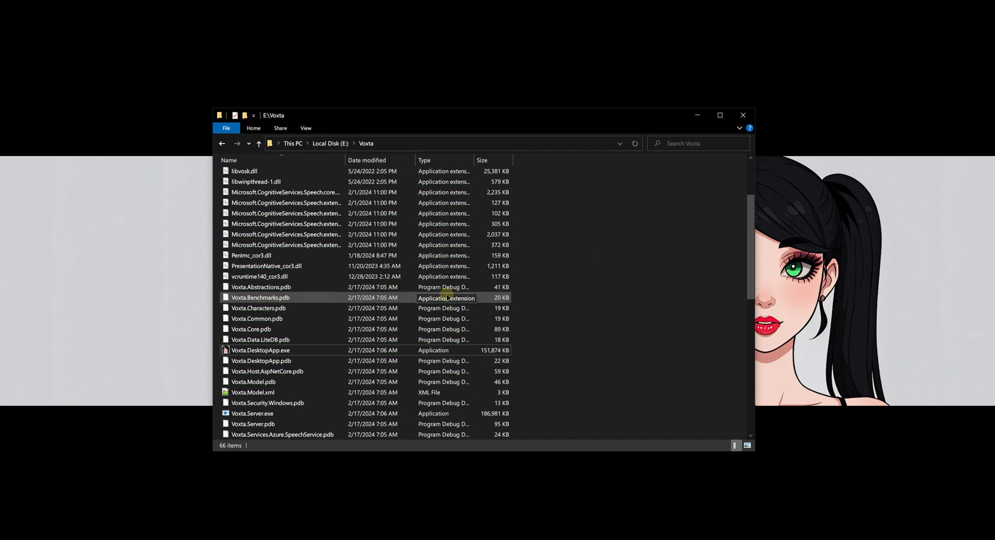
{"action": "double_click", "coordinate": [324, 351]}
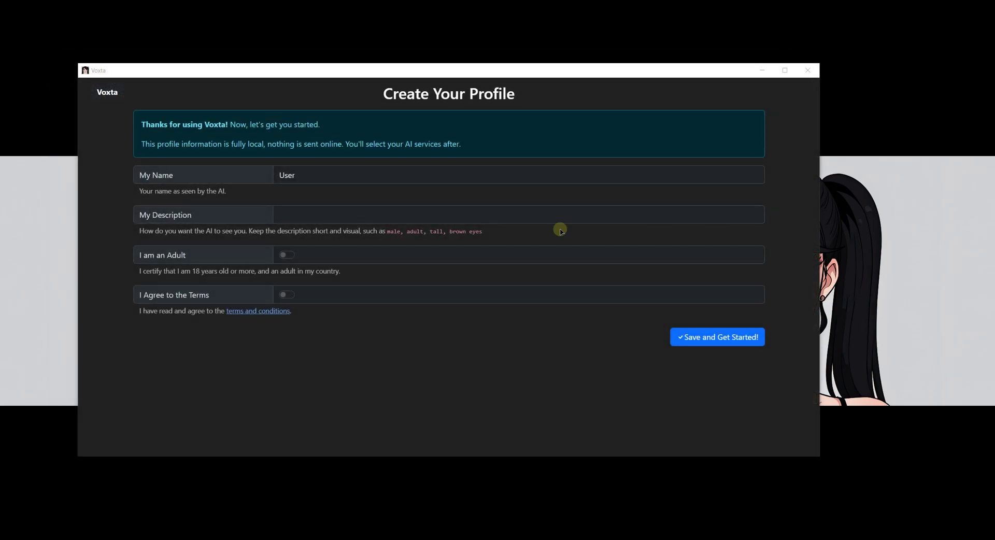
Step: Enter the user's name in the profile and set the description to "Thoughtful + Curious + Tech Savvy"
{"action": "double_click", "coordinate": [306, 172]}
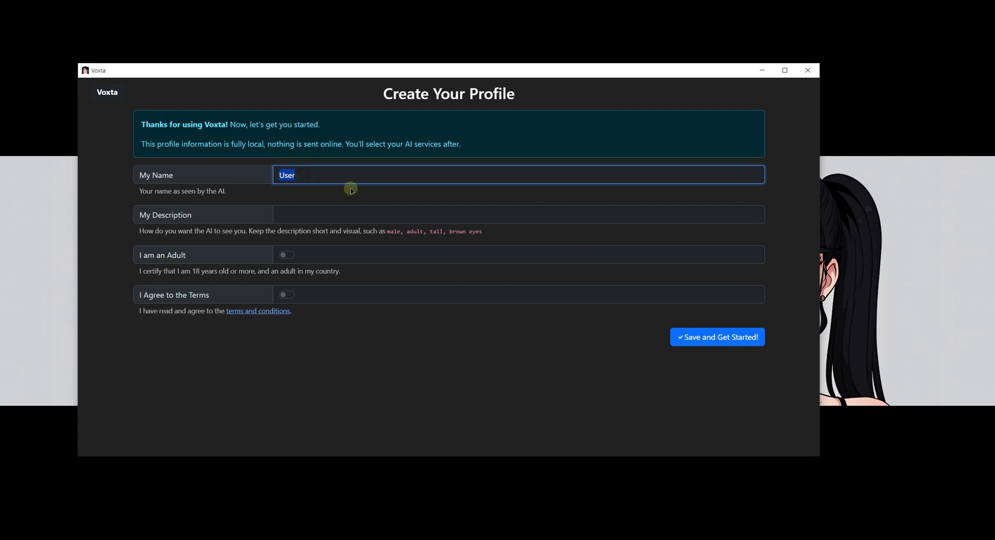
{"action": "type", "text": "Echo"}
{"action": "left_click", "coordinate": [352, 207]}
{"action": "type", "text": "Th"}
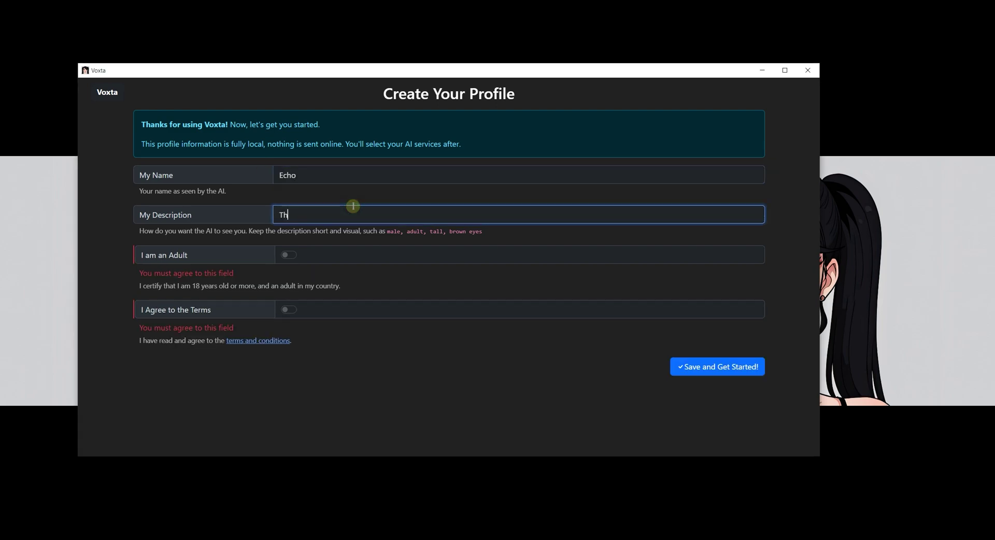
{"action": "type", "text": "oughtful + Curious + Tech Savvy"}
Step: Certify being an adult, agree to the terms, and save the profile
{"action": "left_click", "coordinate": [289, 254]}
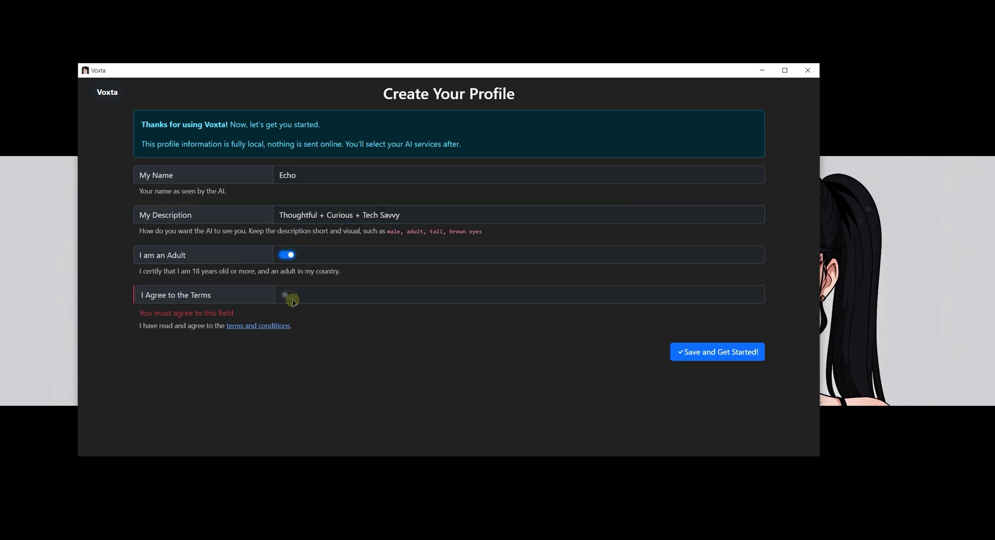
{"action": "left_click", "coordinate": [288, 295]}
{"action": "left_click", "coordinate": [697, 338]}
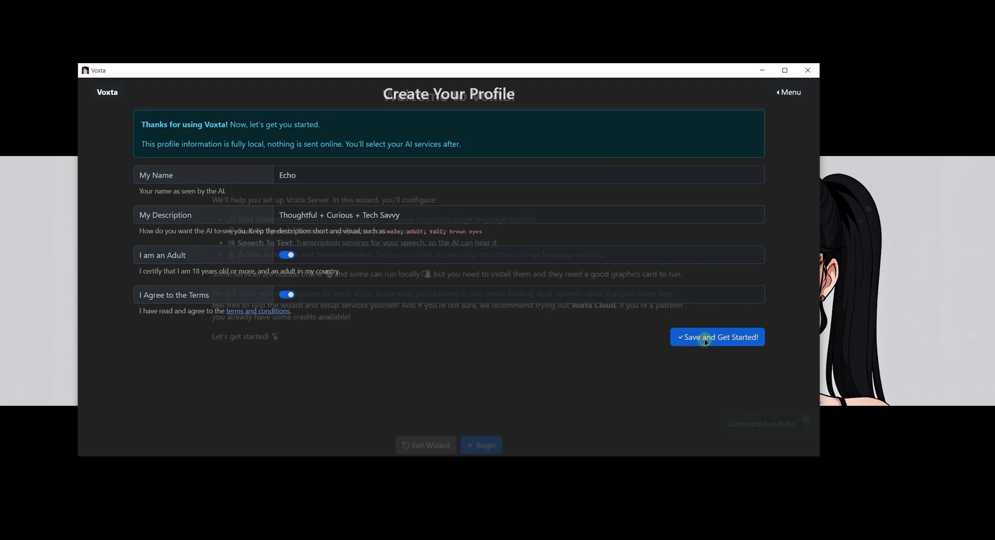
Step: Review the service types listed on the welcome page and begin the setup wizard
{"action": "left_click", "coordinate": [477, 356]}
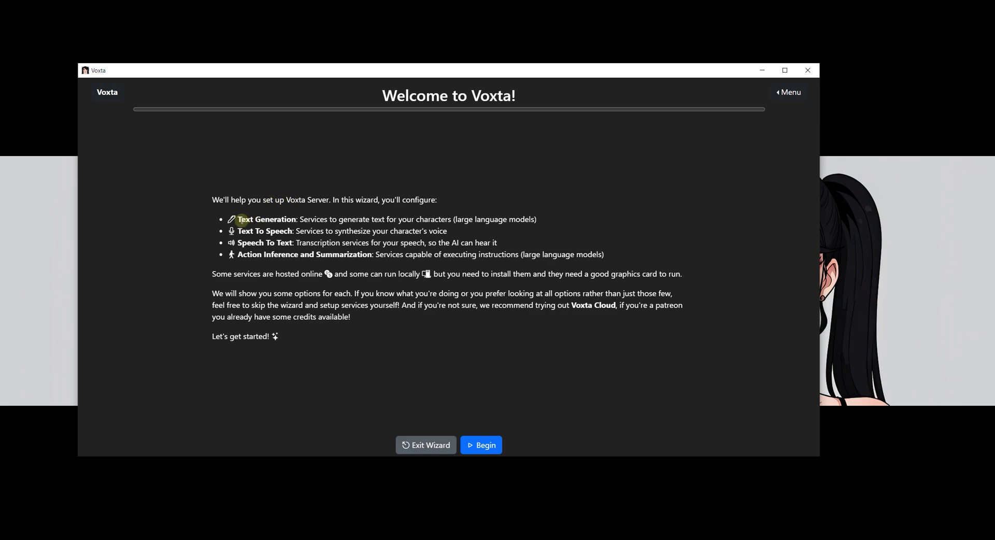
{"action": "double_click", "coordinate": [251, 243]}
{"action": "left_click_drag", "start_coordinate": [243, 256], "coordinate": [369, 254]}
{"action": "left_click", "coordinate": [318, 254]}
{"action": "left_click", "coordinate": [377, 262]}
{"action": "left_click", "coordinate": [480, 445]}
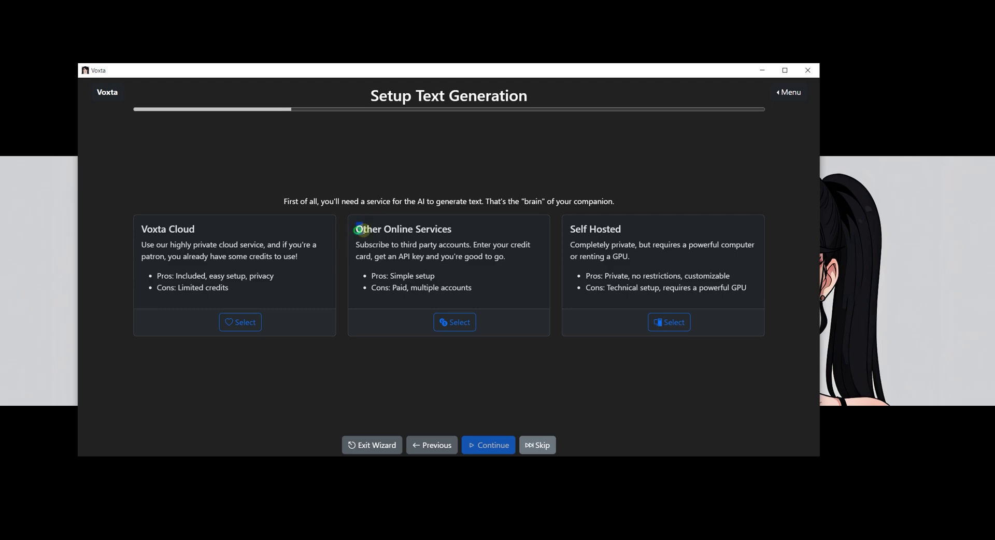
Step: Compare the pros and cons of the Other Online Services and Self Hosted options for text generation
{"action": "left_click_drag", "start_coordinate": [358, 229], "coordinate": [454, 230]}
{"action": "left_click", "coordinate": [446, 282]}
{"action": "double_click", "coordinate": [402, 289]}
{"action": "left_click", "coordinate": [424, 289]}
{"action": "left_click_drag", "start_coordinate": [478, 287], "coordinate": [419, 288]}
{"action": "left_click", "coordinate": [419, 289]}
{"action": "left_click_drag", "start_coordinate": [616, 231], "coordinate": [570, 231]}
{"action": "left_click", "coordinate": [587, 238]}
{"action": "left_click_drag", "start_coordinate": [608, 289], "coordinate": [751, 289]}
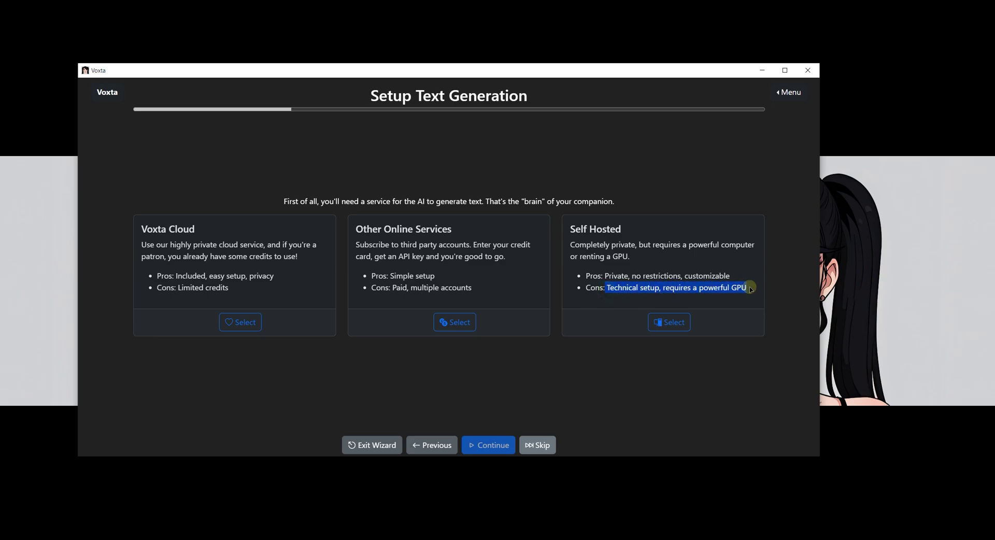
{"action": "left_click", "coordinate": [751, 289]}
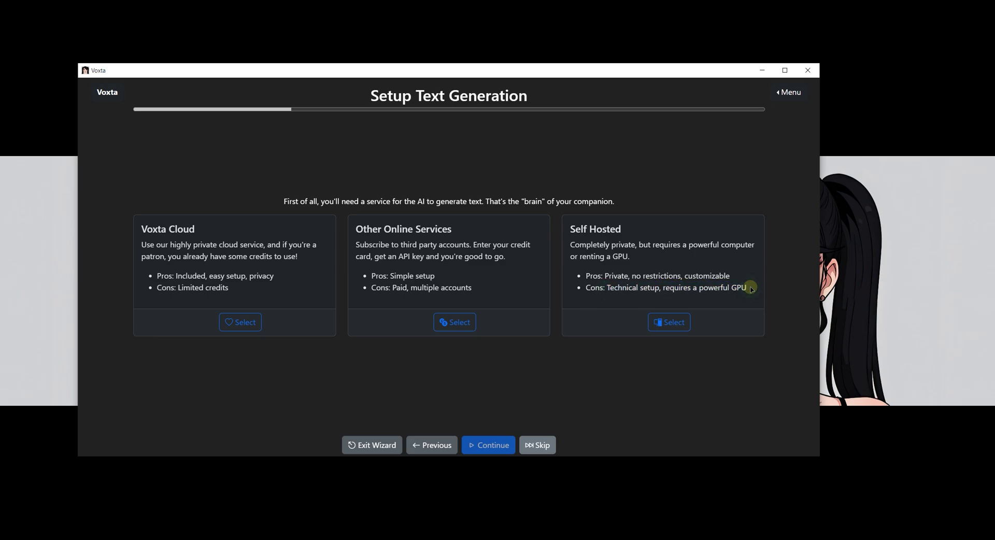
{"action": "left_click", "coordinate": [485, 349]}
Step: Select Voxta Cloud as the text generation service and continue to its configuration
{"action": "left_click_drag", "start_coordinate": [210, 234], "coordinate": [140, 228]}
{"action": "left_click", "coordinate": [150, 251]}
{"action": "left_click", "coordinate": [248, 324]}
{"action": "left_click", "coordinate": [486, 448]}
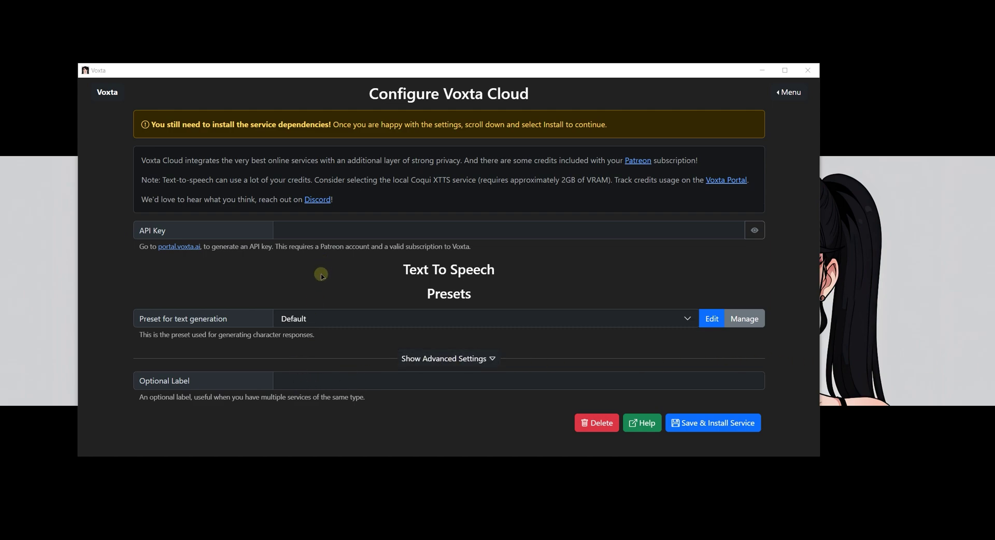
Step: Switch to the Voxta Cloud Portal in the browser and generate a new API key, replacing the old one
{"action": "mouse_move", "coordinate": [168, 233]}
{"action": "left_mouse_down"}
{"action": "mouse_move", "coordinate": [136, 234]}
{"action": "mouse_move", "coordinate": [149, 234]}
{"action": "left_mouse_up"}
{"action": "left_click", "coordinate": [185, 234]}
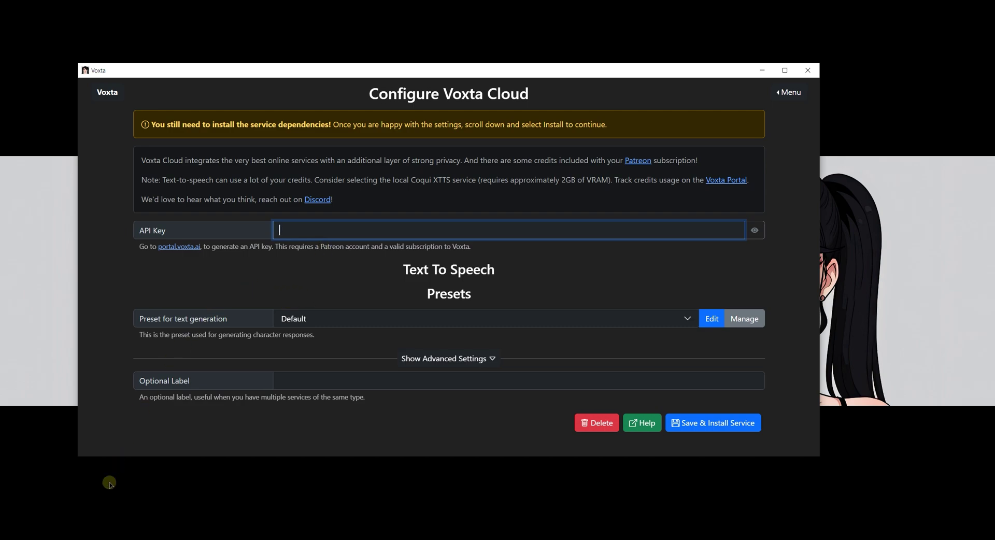
{"action": "left_click", "coordinate": [89, 538]}
{"action": "left_click", "coordinate": [492, 158]}
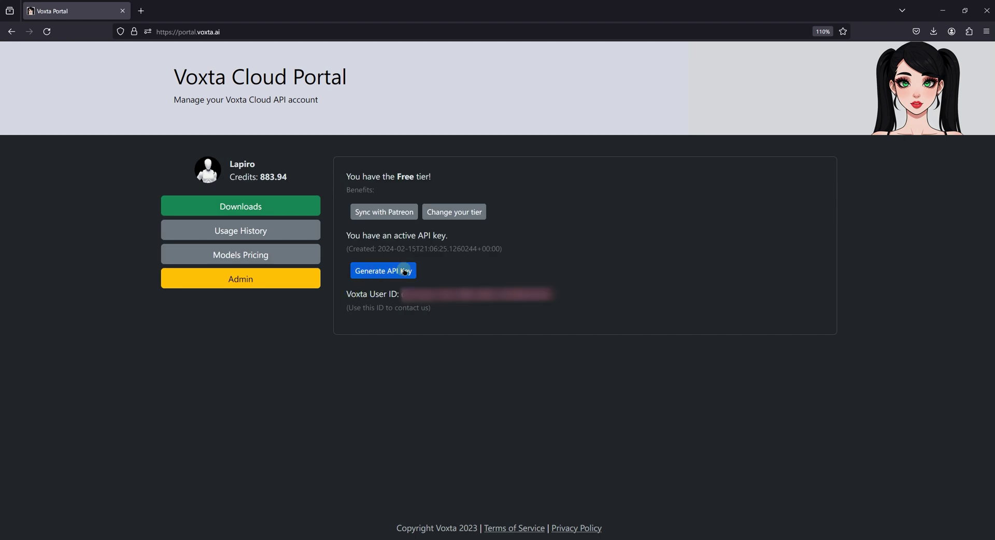
{"action": "left_click", "coordinate": [376, 271]}
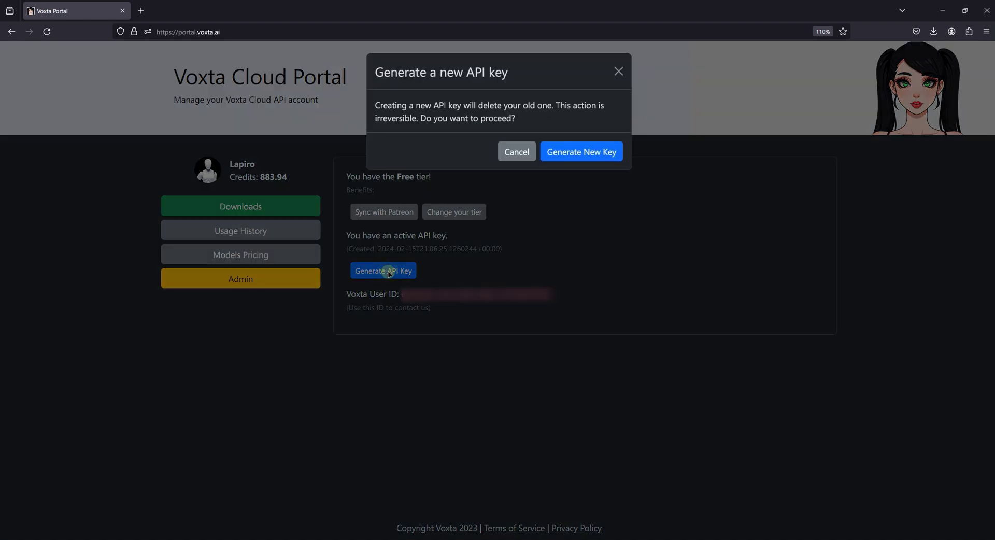
{"action": "left_click", "coordinate": [577, 158]}
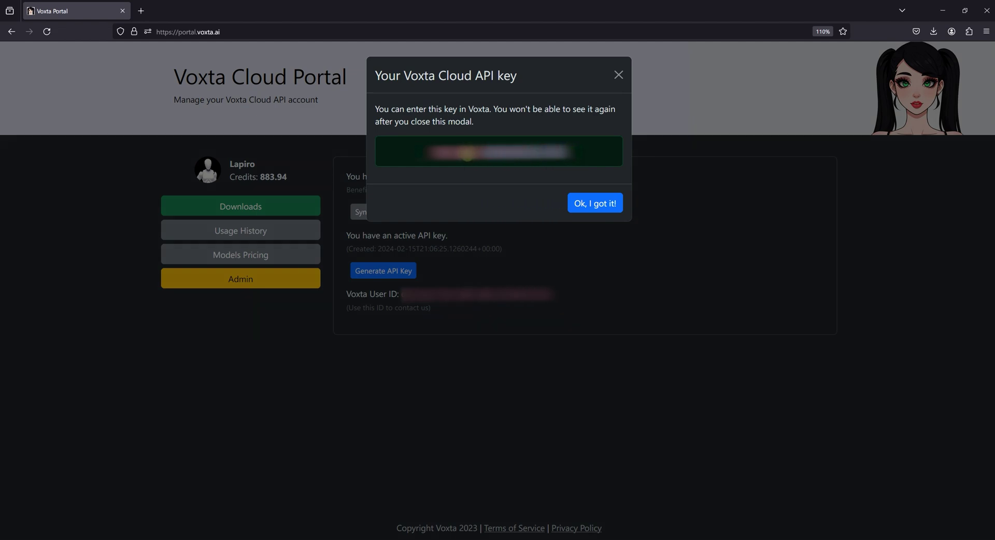
{"action": "left_click", "coordinate": [588, 204]}
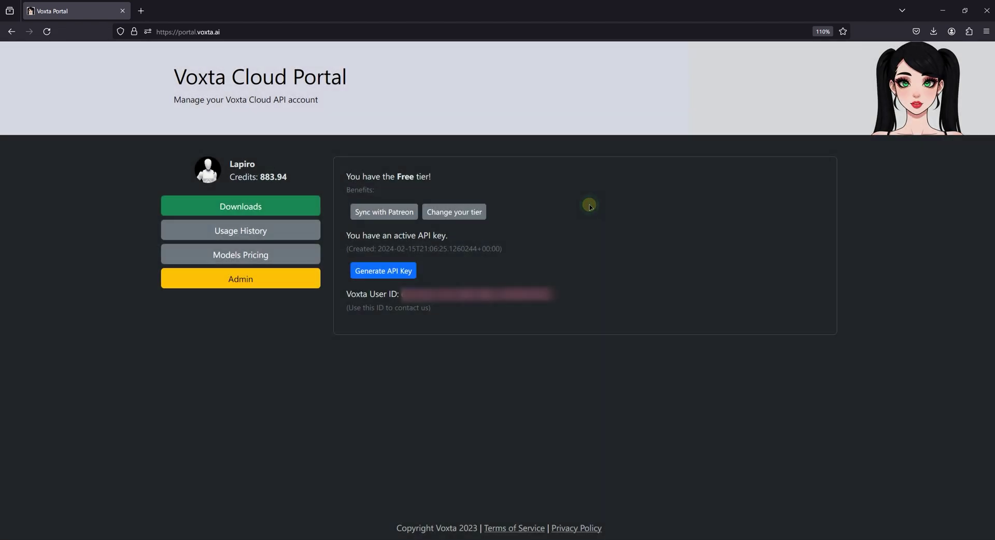
Step: Return to Voxta and paste the API key into the Voxta Cloud configuration
{"action": "left_click", "coordinate": [943, 10]}
{"action": "left_click", "coordinate": [310, 235]}
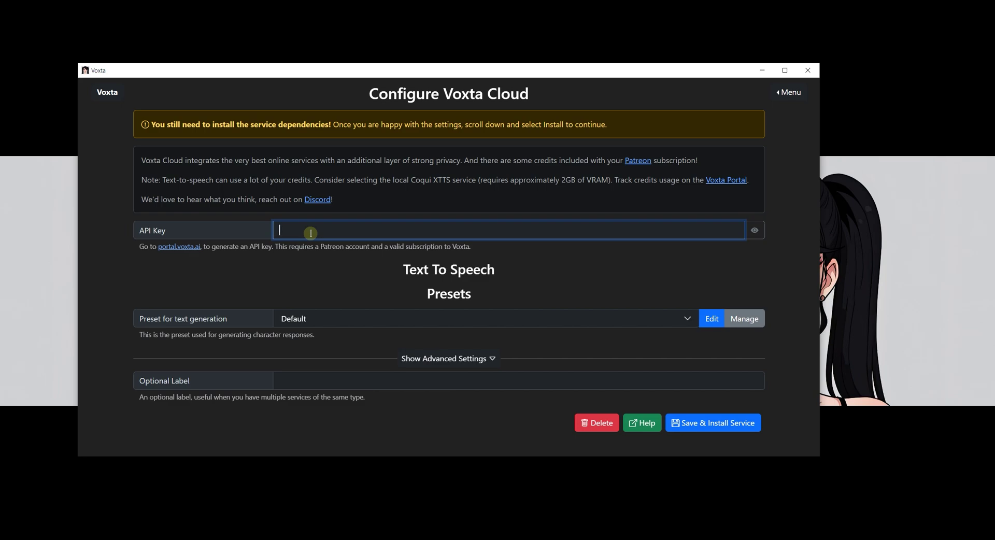
{"action": "key", "text": "ctrl+v"}
{"action": "left_click", "coordinate": [314, 253]}
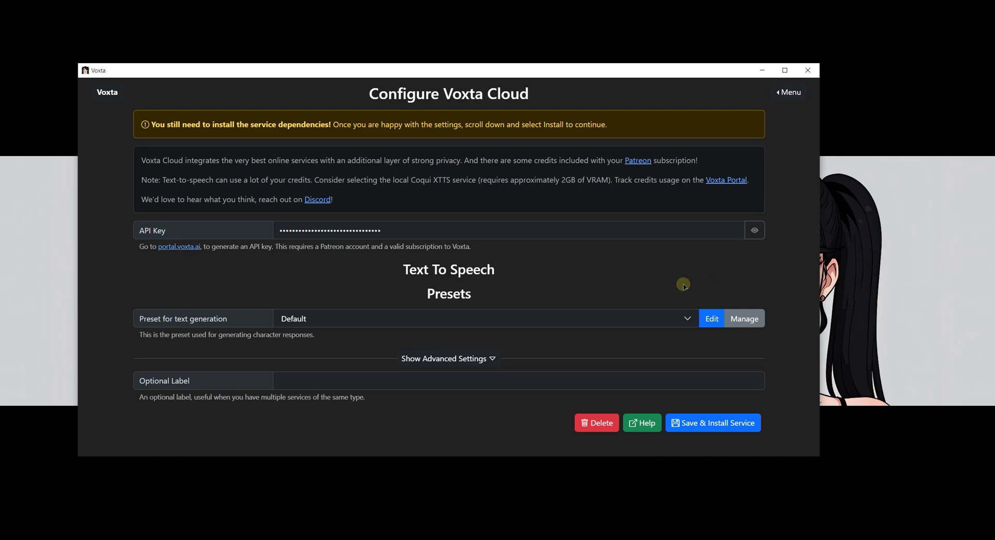
Step: Save and install the Voxta Cloud service, and continue to the text-to-speech setup
{"action": "left_click", "coordinate": [717, 423]}
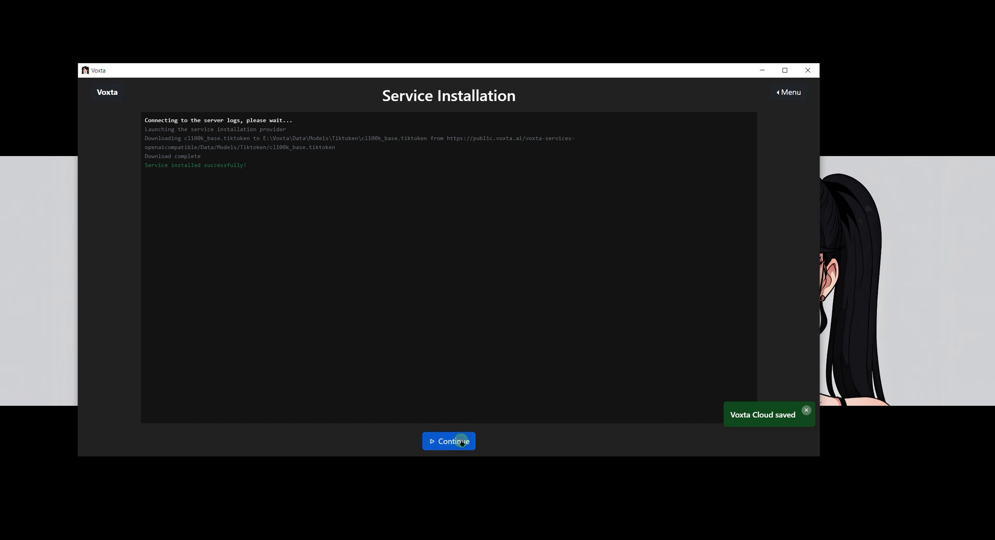
{"action": "left_click", "coordinate": [462, 442]}
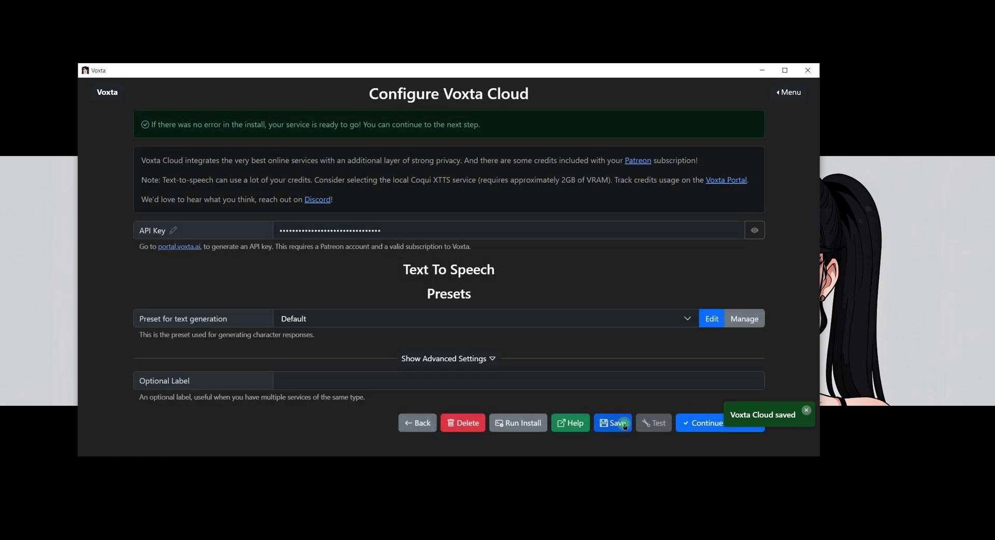
{"action": "left_click", "coordinate": [707, 423]}
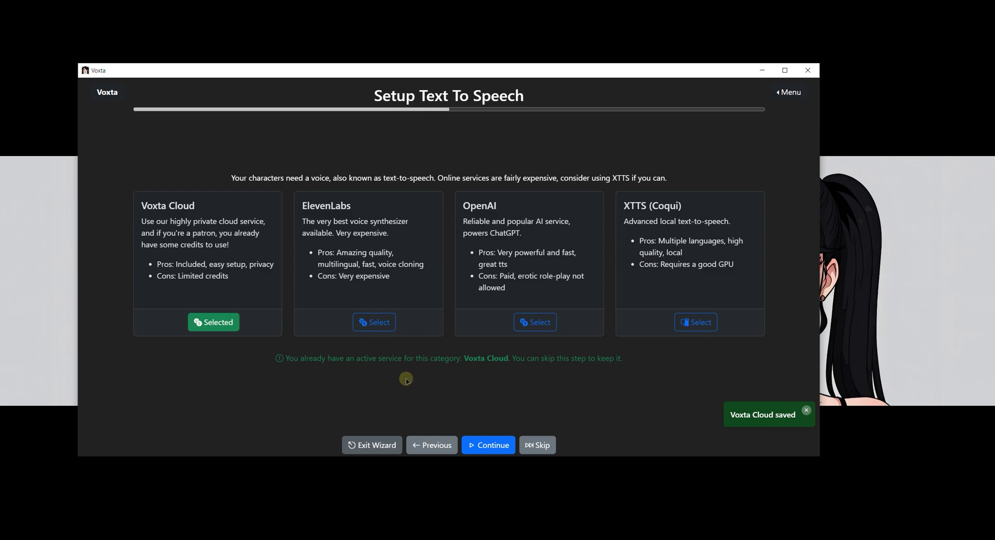
Step: Keep Voxta Cloud for text to speech, skip the remaining service selection, and finish the setup wizard
{"action": "left_click", "coordinate": [538, 446]}
{"action": "left_click", "coordinate": [538, 445]}
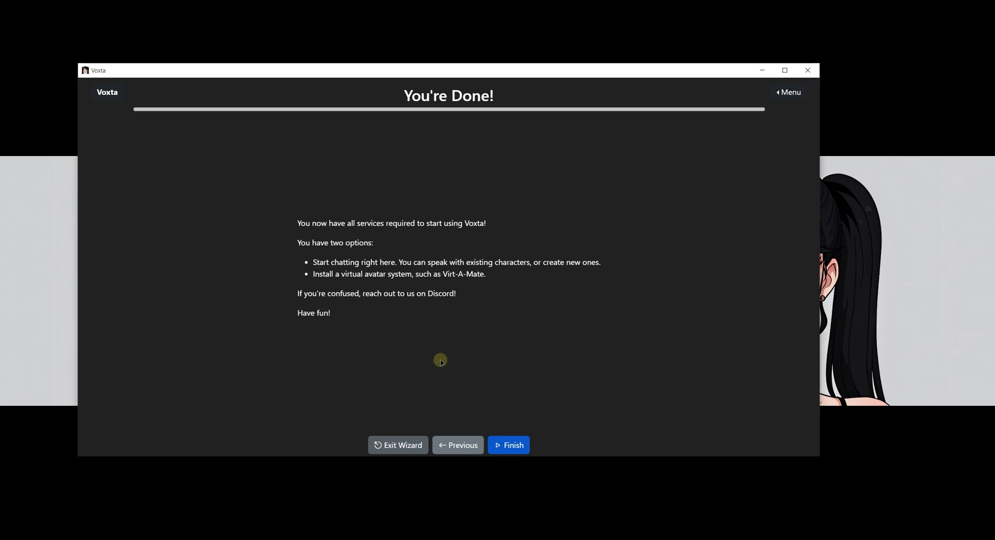
{"action": "left_click", "coordinate": [508, 445]}
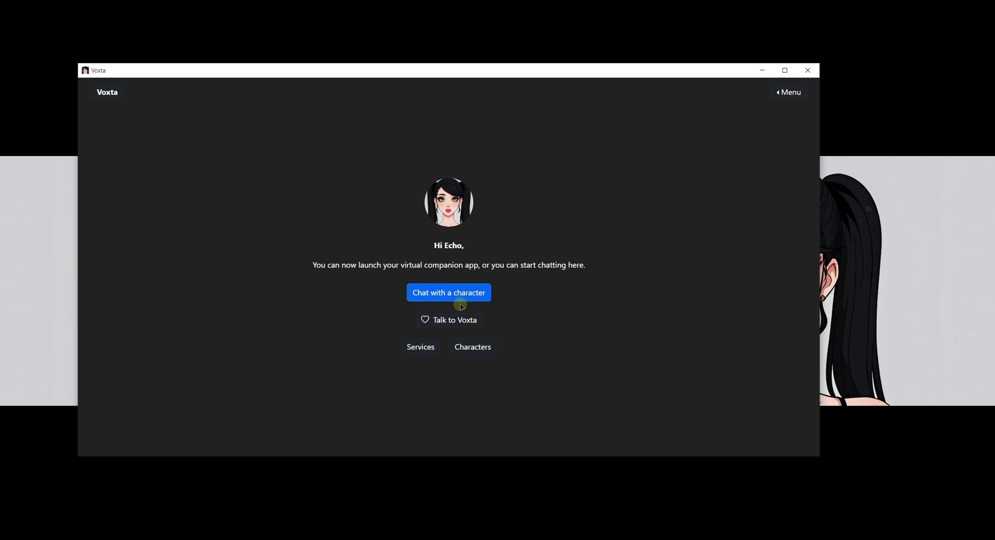
Step: Open the built-in Voxta character for editing and go to its Text To Speech (Voice) settings
{"action": "left_click", "coordinate": [470, 346]}
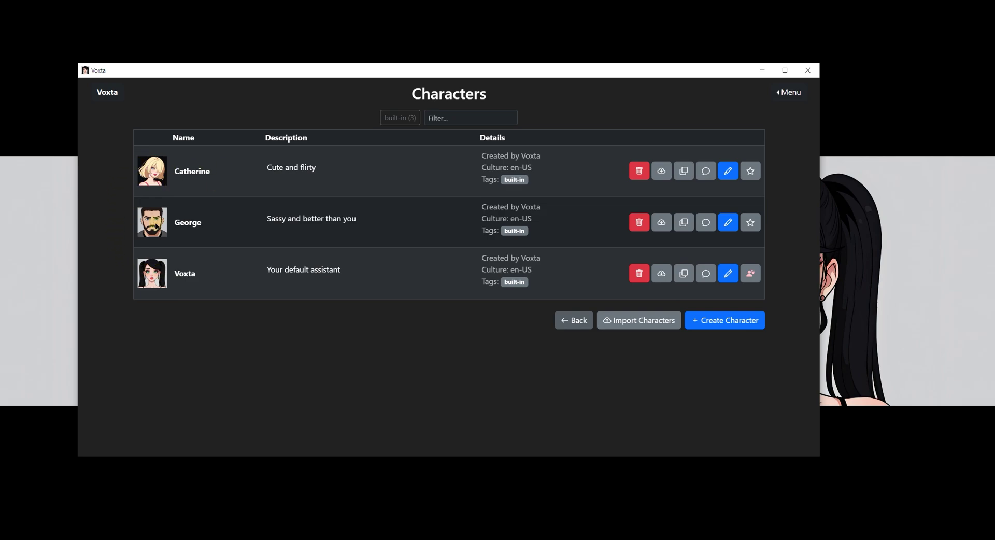
{"action": "left_click", "coordinate": [729, 275]}
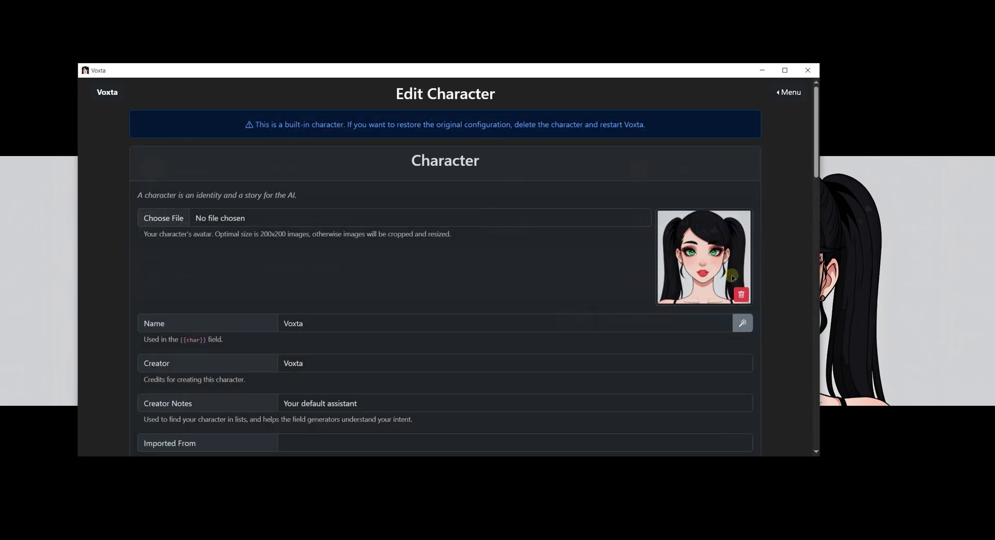
{"action": "scroll", "coordinate": [591, 251], "scroll_direction": "down", "scroll_amount": 12}
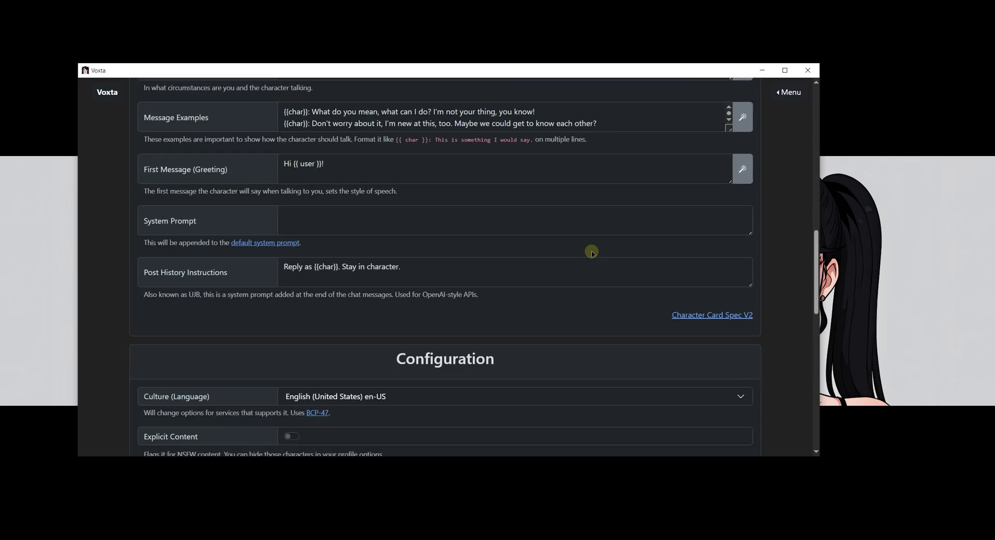
{"action": "scroll", "coordinate": [592, 252], "scroll_direction": "down", "scroll_amount": 8}
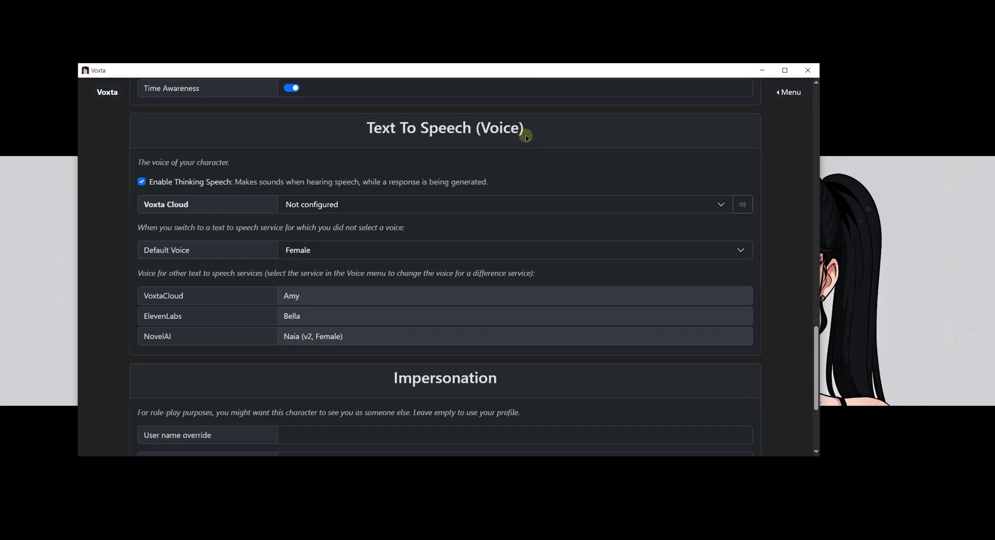
{"action": "left_click_drag", "start_coordinate": [526, 137], "coordinate": [360, 134]}
{"action": "left_click", "coordinate": [361, 135]}
Step: Set the character's Voxta Cloud voice to Voxta_Bella (11Labs)
{"action": "left_click", "coordinate": [361, 207]}
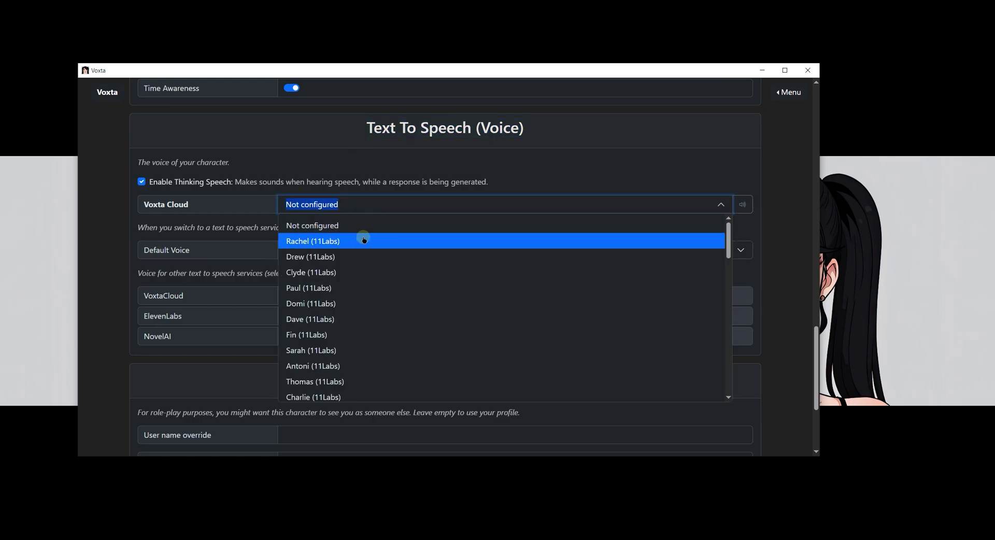
{"action": "scroll", "coordinate": [358, 247], "scroll_direction": "down", "scroll_amount": 1}
{"action": "scroll", "coordinate": [347, 358], "scroll_direction": "down", "scroll_amount": 1}
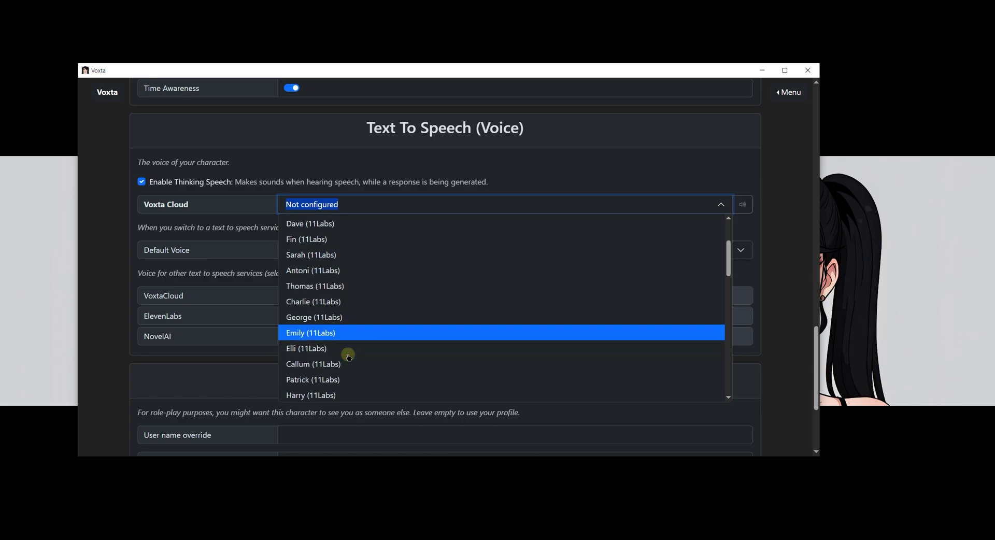
{"action": "scroll", "coordinate": [349, 356], "scroll_direction": "down", "scroll_amount": 4}
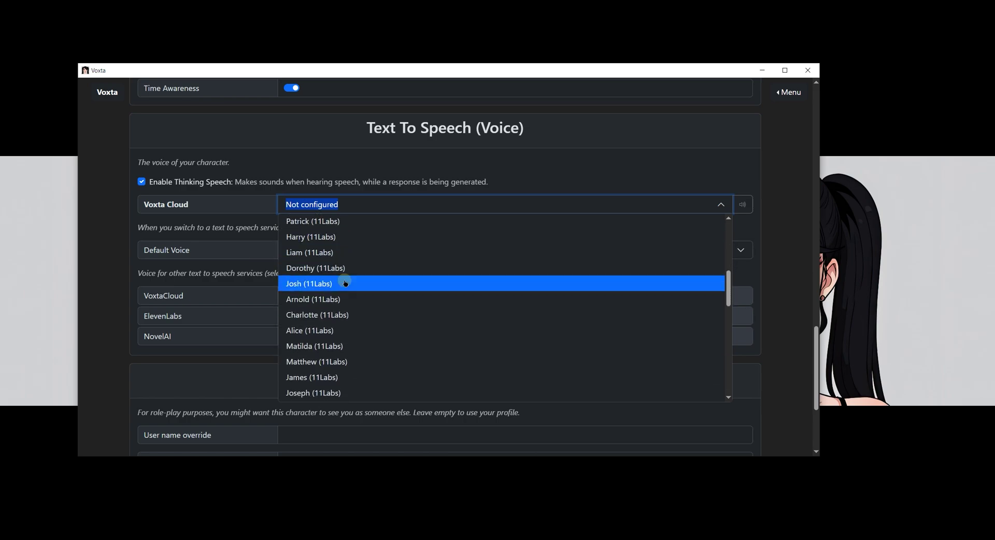
{"action": "scroll", "coordinate": [346, 301], "scroll_direction": "down", "scroll_amount": 10}
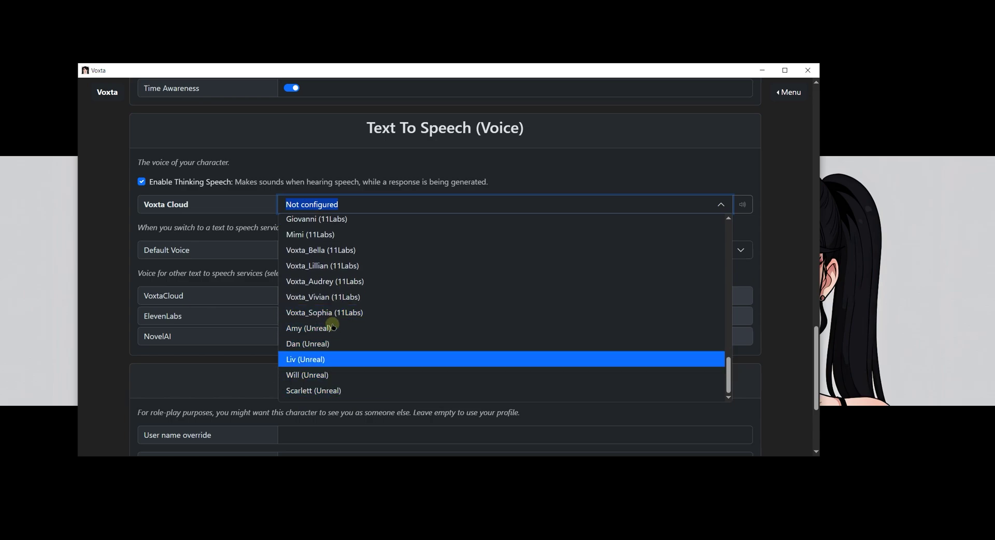
{"action": "scroll", "coordinate": [369, 273], "scroll_direction": "up", "scroll_amount": 1}
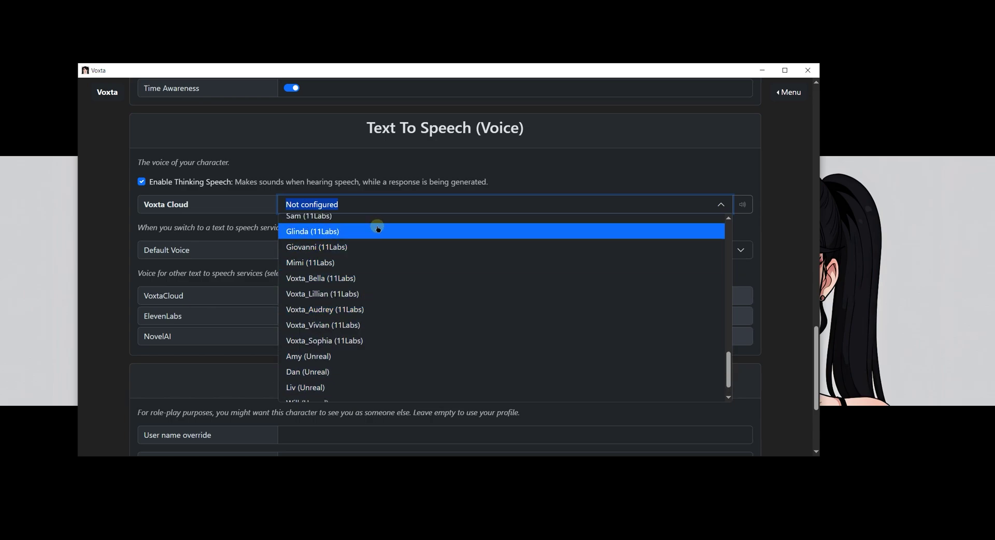
{"action": "scroll", "coordinate": [377, 229], "scroll_direction": "up", "scroll_amount": 1}
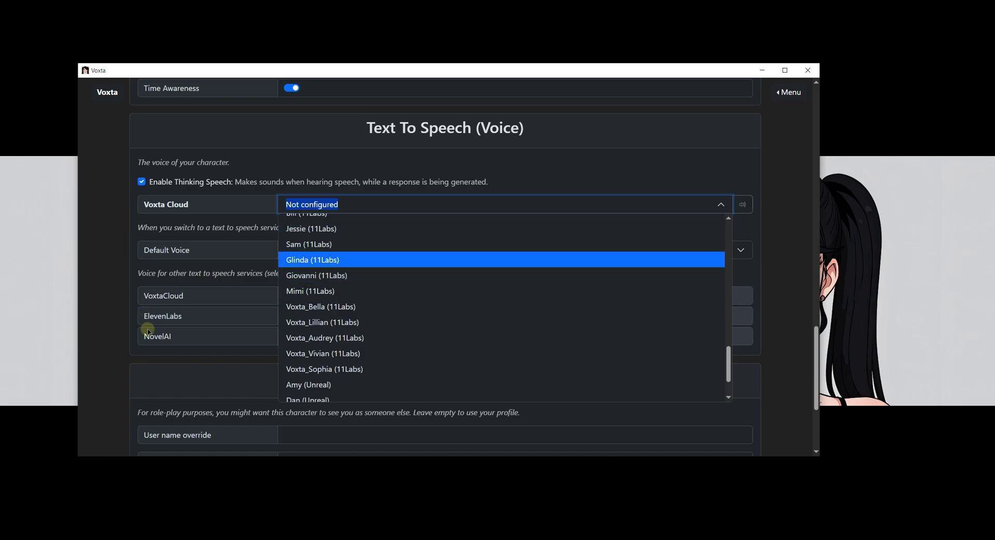
{"action": "scroll", "coordinate": [432, 343], "scroll_direction": "down", "scroll_amount": 3}
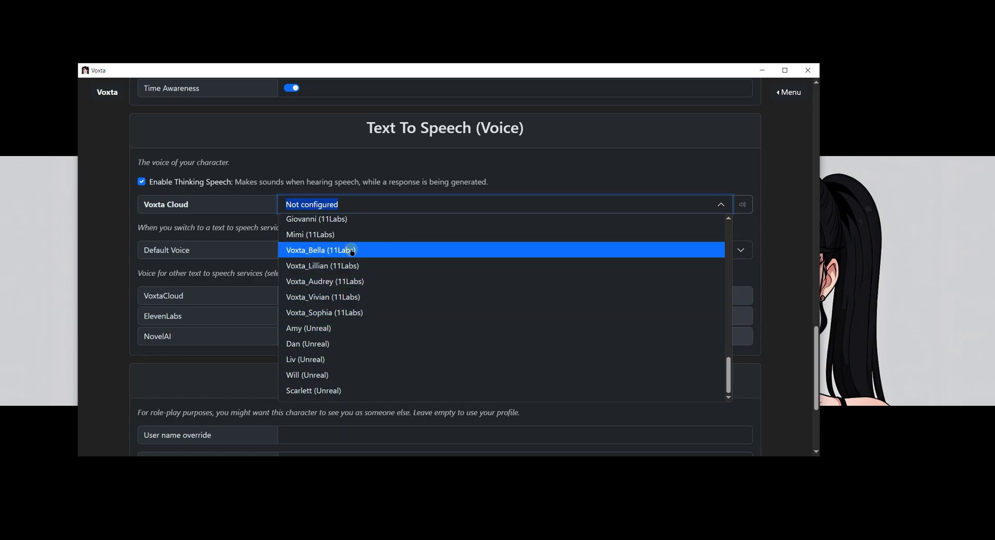
{"action": "left_click", "coordinate": [306, 250]}
Step: Save the Voxta character and return to the home page
{"action": "scroll", "coordinate": [519, 337], "scroll_direction": "down", "scroll_amount": 3}
{"action": "left_click", "coordinate": [746, 437]}
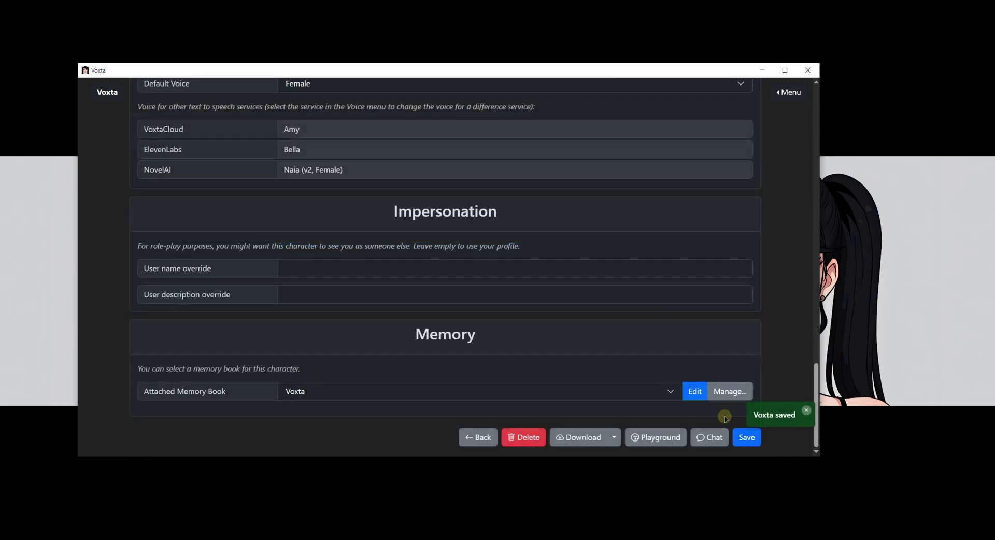
{"action": "left_click", "coordinate": [100, 96]}
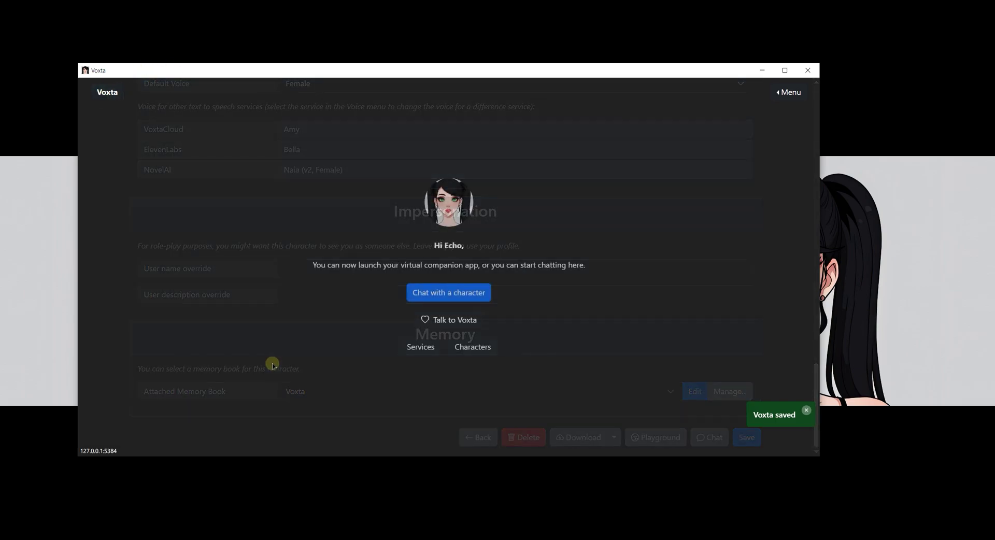
Step: Switch to the Voxta Cloud Portal and examine the credit transactions and usage chart in the usage history
{"action": "left_click", "coordinate": [119, 493]}
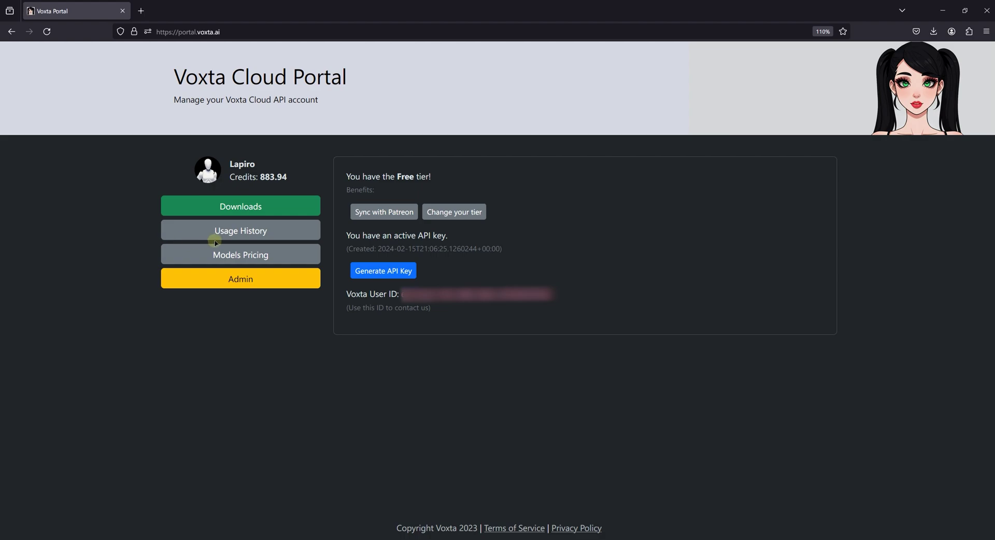
{"action": "left_click", "coordinate": [243, 231]}
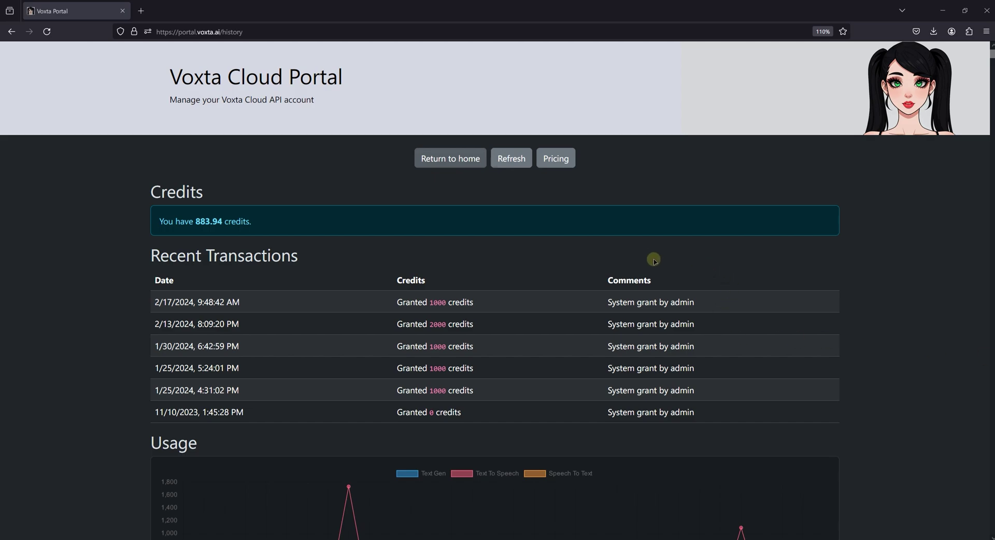
{"action": "scroll", "coordinate": [649, 258], "scroll_direction": "down", "scroll_amount": 6}
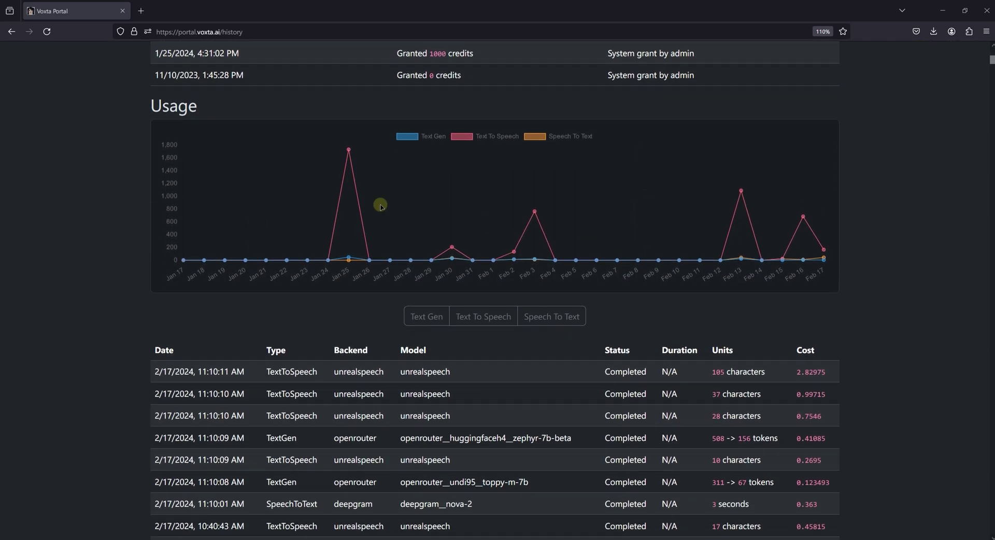
{"action": "left_click_drag", "start_coordinate": [205, 111], "coordinate": [151, 106]}
{"action": "left_click", "coordinate": [134, 168]}
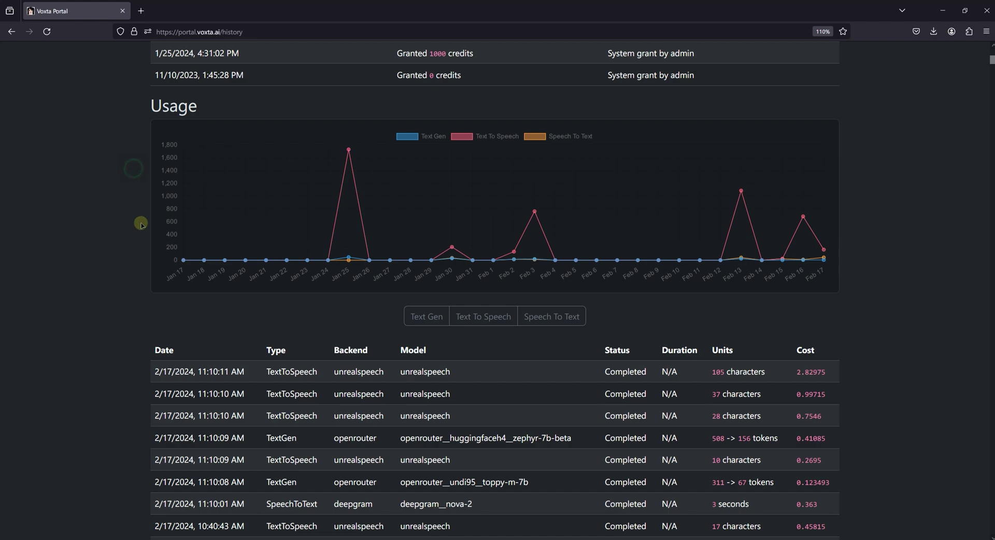
Step: Filter the usage records by Text Gen, and hide and restore each service's series in the usage chart
{"action": "left_click", "coordinate": [438, 319]}
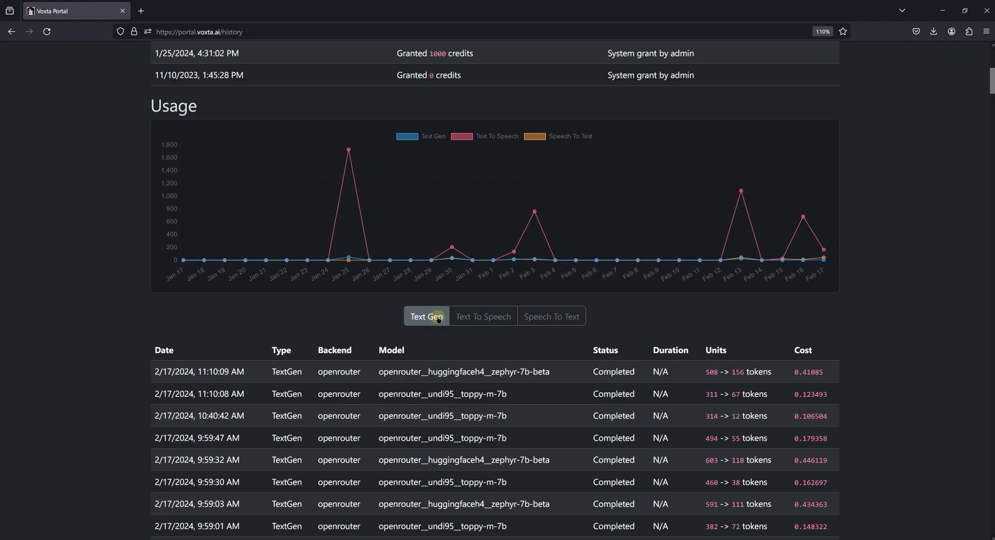
{"action": "left_click", "coordinate": [464, 140]}
{"action": "left_click", "coordinate": [462, 138]}
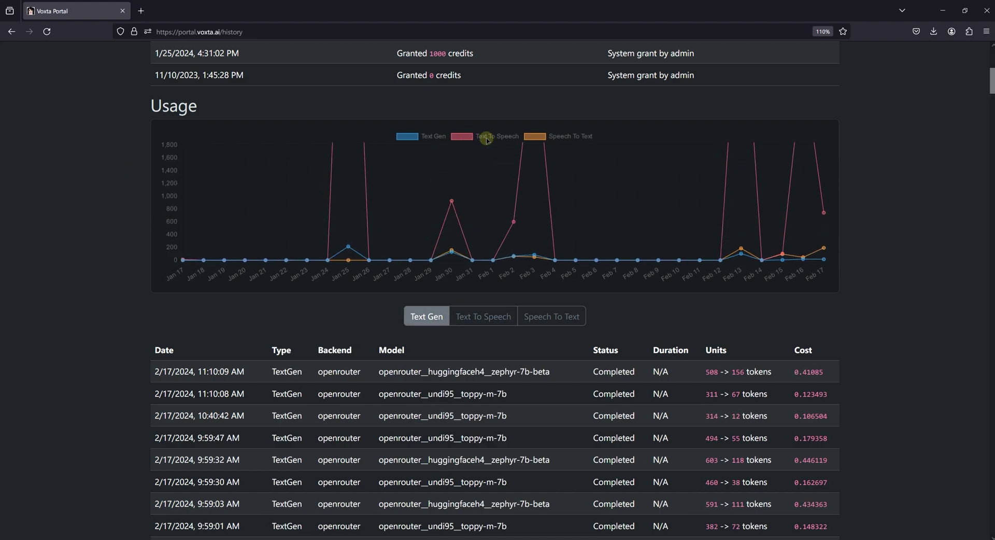
{"action": "left_click", "coordinate": [529, 138]}
{"action": "left_click", "coordinate": [528, 138]}
{"action": "left_click", "coordinate": [412, 138]}
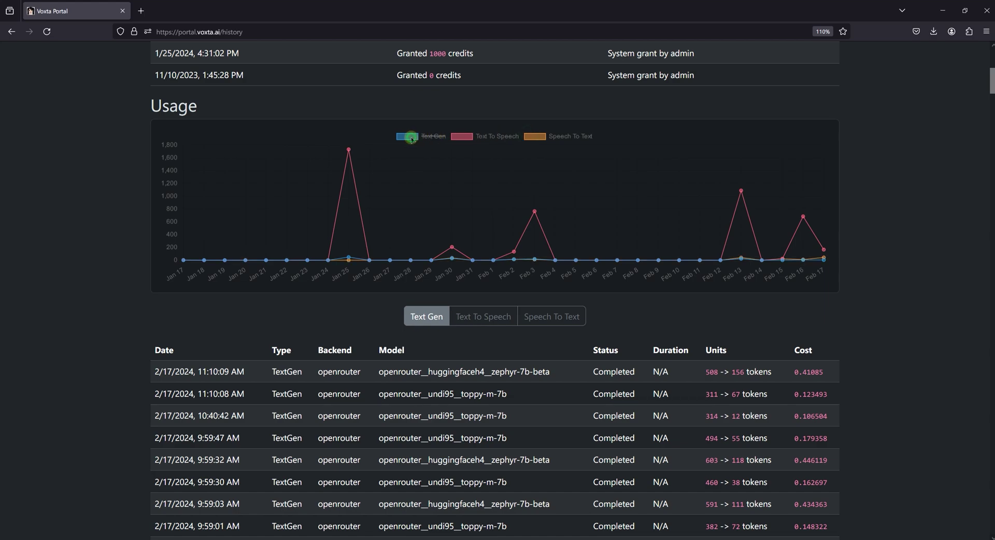
{"action": "left_click", "coordinate": [413, 138]}
Step: Try the service type filters on the usage records, leaving only Text To Speech active, and examine the cost entries
{"action": "left_click", "coordinate": [490, 315]}
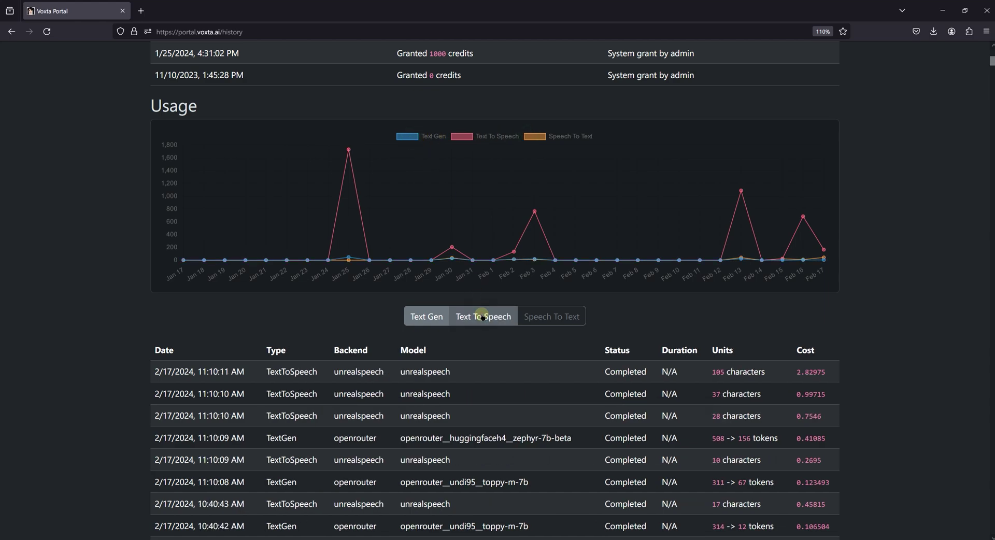
{"action": "left_click", "coordinate": [554, 322]}
{"action": "left_click", "coordinate": [553, 317]}
{"action": "left_click", "coordinate": [484, 317]}
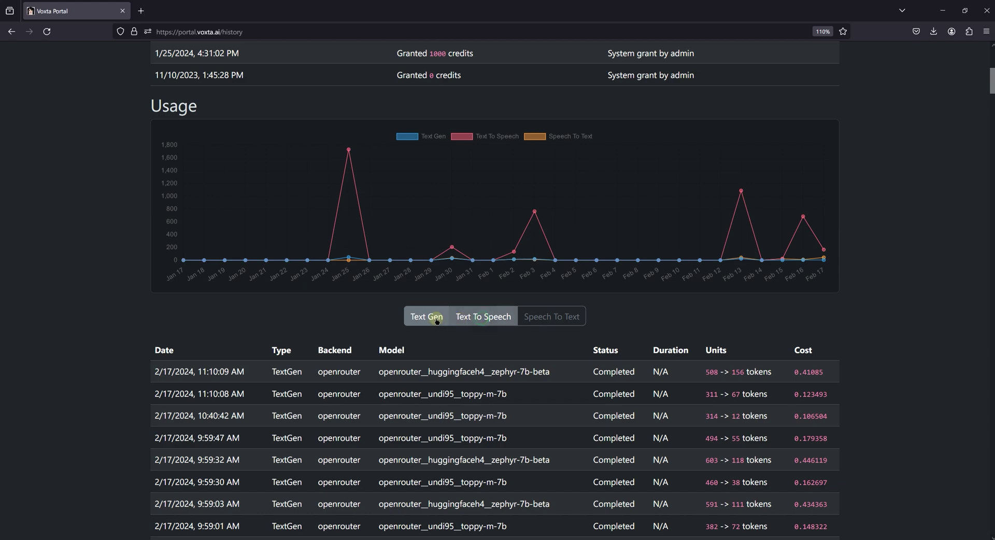
{"action": "left_click", "coordinate": [425, 318]}
{"action": "left_click", "coordinate": [487, 318]}
{"action": "scroll", "coordinate": [484, 344], "scroll_direction": "down", "scroll_amount": 2}
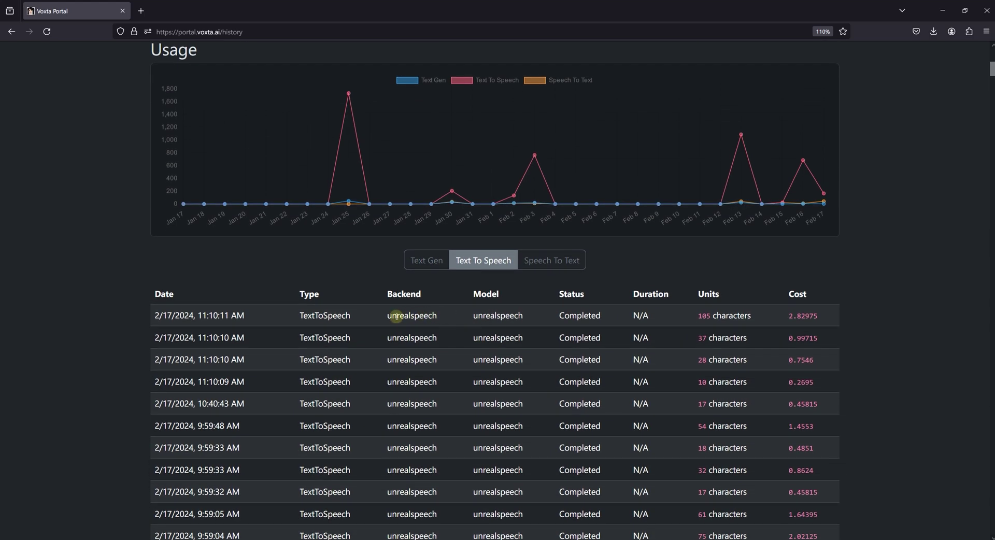
Step: Highlight and examine the costs of the three most recent Text To Speech usage records
{"action": "left_click_drag", "start_coordinate": [789, 316], "coordinate": [833, 315]}
{"action": "left_click_drag", "start_coordinate": [789, 338], "coordinate": [832, 337]}
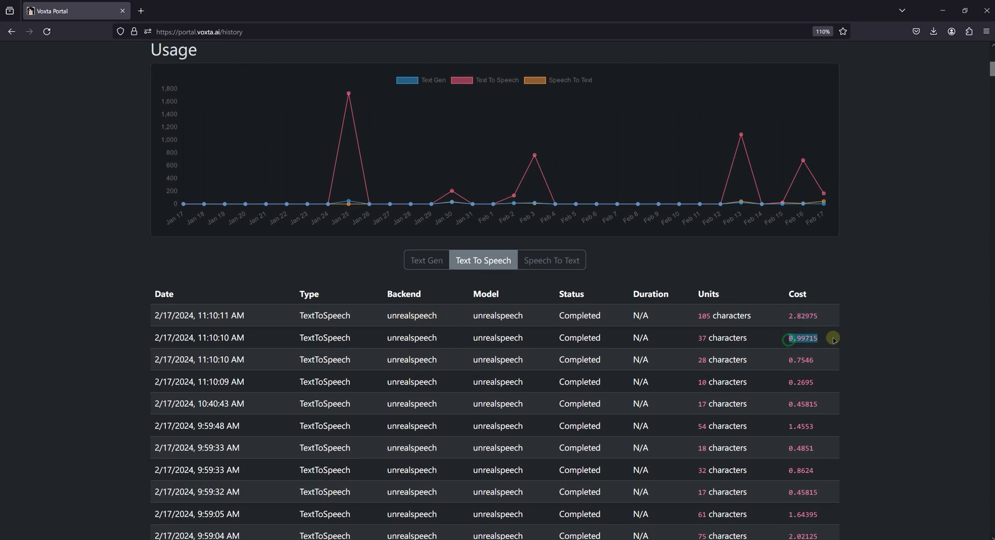
{"action": "left_click_drag", "start_coordinate": [789, 360], "coordinate": [828, 359]}
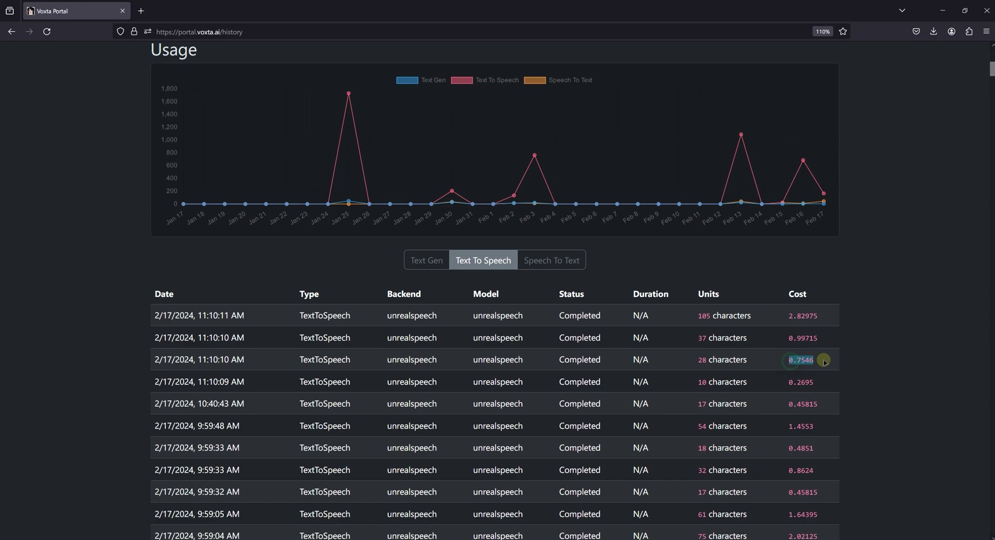
Step: Clear the Text To Speech filter on the usage records and toggle the Text To Speech and Text Gen series in the chart
{"action": "left_click", "coordinate": [495, 263]}
{"action": "scroll", "coordinate": [506, 280], "scroll_direction": "down", "scroll_amount": 2}
{"action": "scroll", "coordinate": [507, 277], "scroll_direction": "up", "scroll_amount": 2}
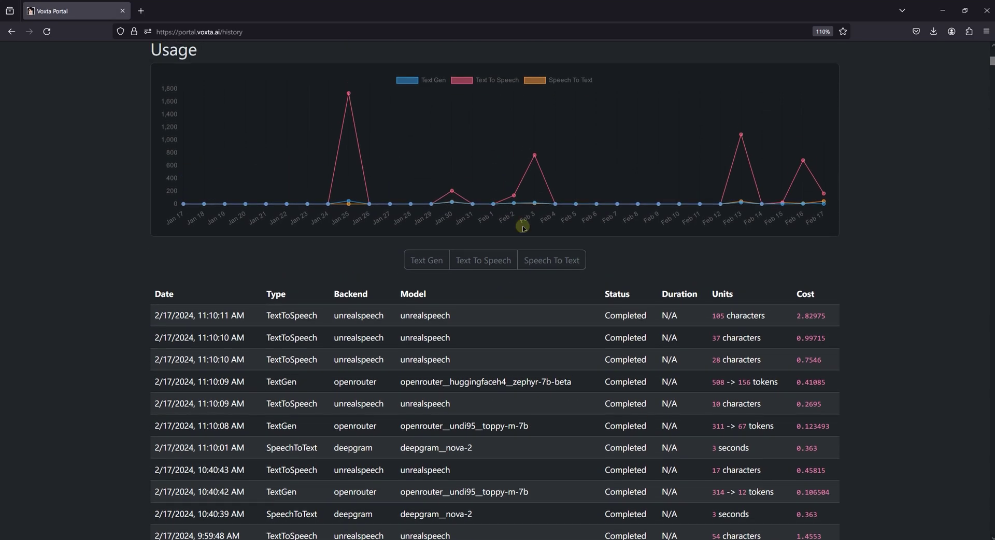
{"action": "left_click", "coordinate": [461, 81]}
{"action": "left_click", "coordinate": [408, 82]}
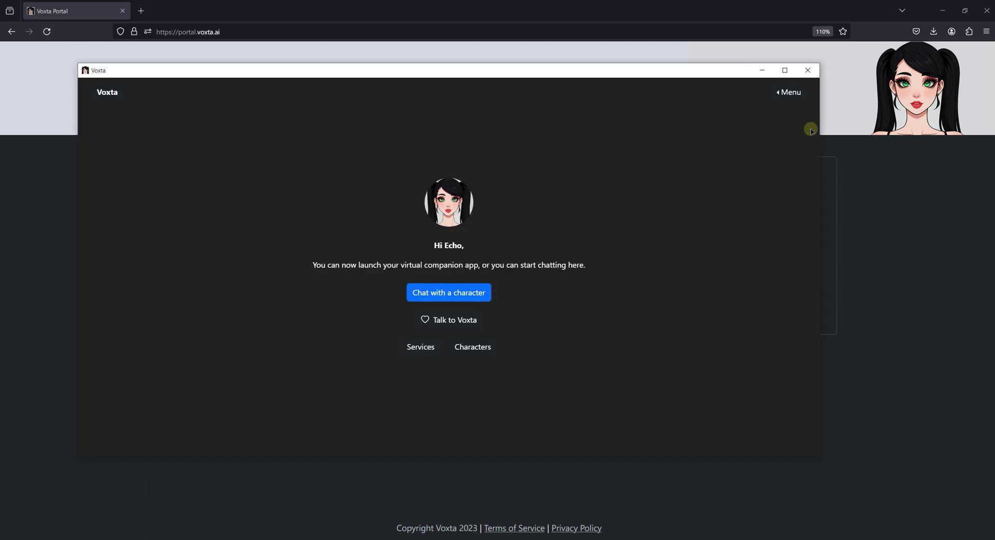
Step: Switch to the Voxta app and check the Speech Transcription and Voice services in the chat services list
{"action": "left_click", "coordinate": [799, 92]}
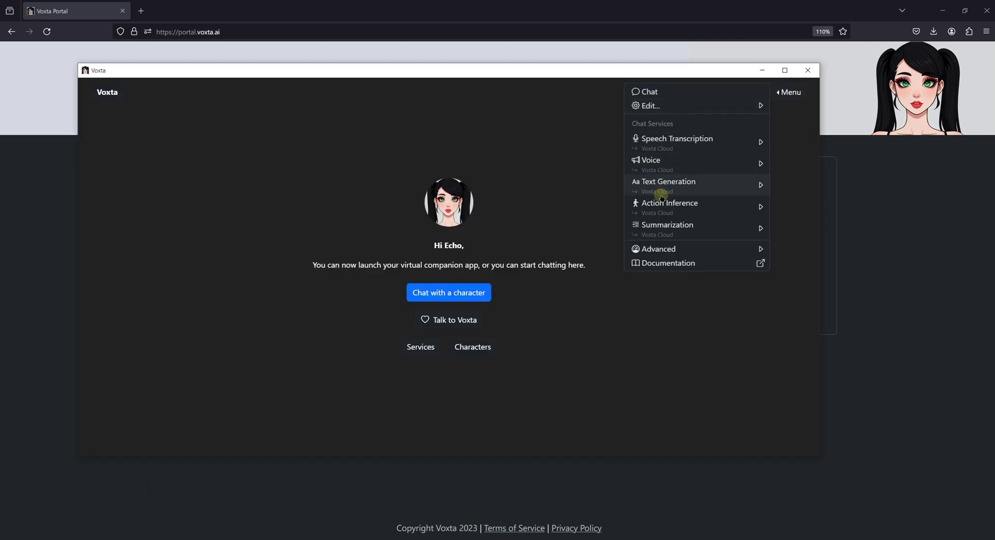
{"action": "left_click", "coordinate": [668, 141]}
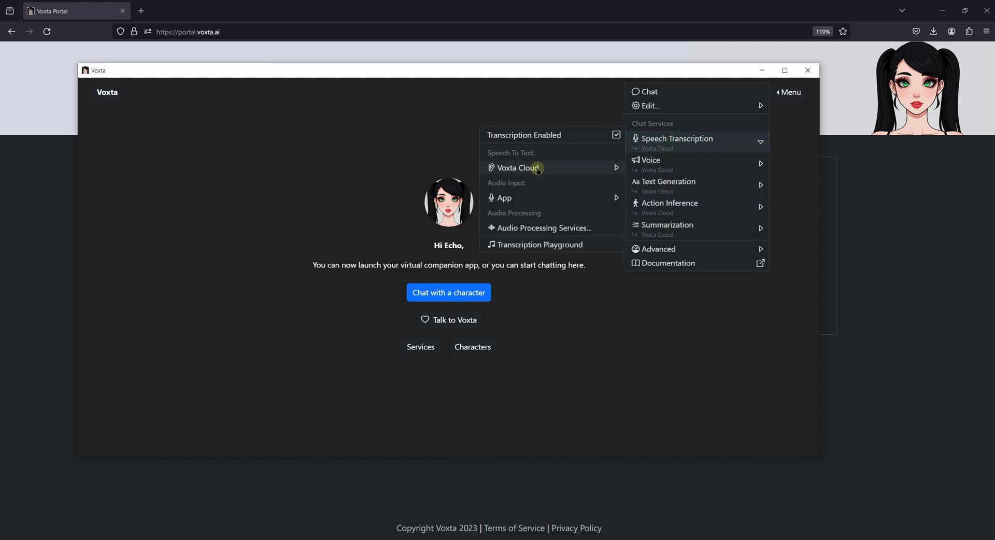
{"action": "left_click", "coordinate": [513, 168]}
{"action": "left_click", "coordinate": [537, 167]}
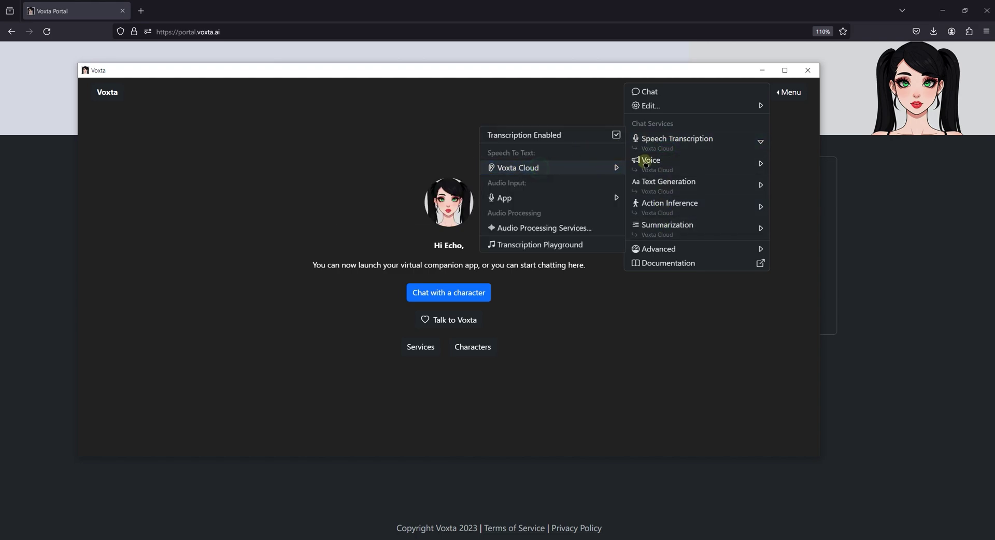
{"action": "left_click", "coordinate": [668, 169]}
Step: Inspect the Text Generation service options, the Default preset's settings and the available presets
{"action": "left_click", "coordinate": [566, 188]}
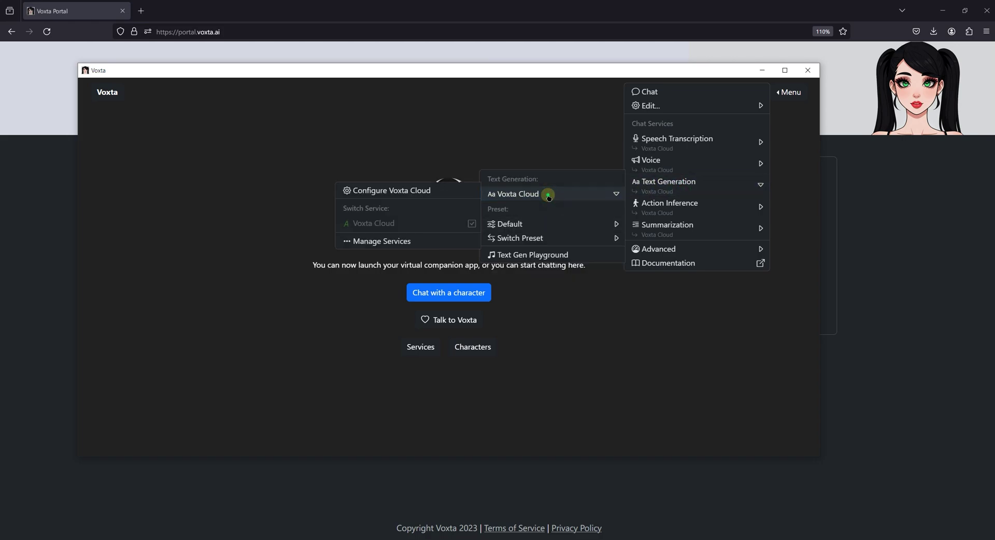
{"action": "mouse_move", "coordinate": [541, 223]}
{"action": "scroll", "coordinate": [381, 173], "scroll_direction": "down", "scroll_amount": 4}
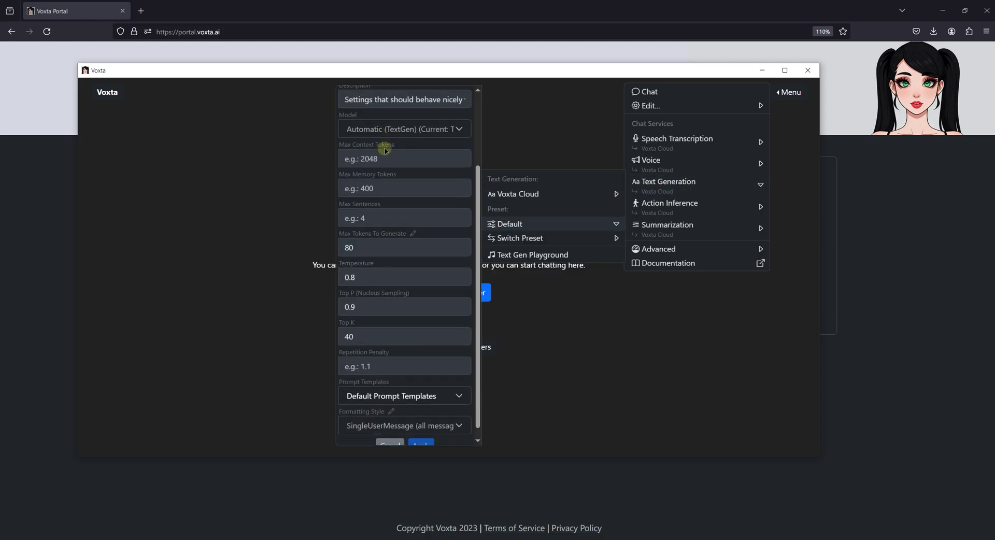
{"action": "scroll", "coordinate": [385, 148], "scroll_direction": "up", "scroll_amount": 4}
{"action": "mouse_move", "coordinate": [524, 238]}
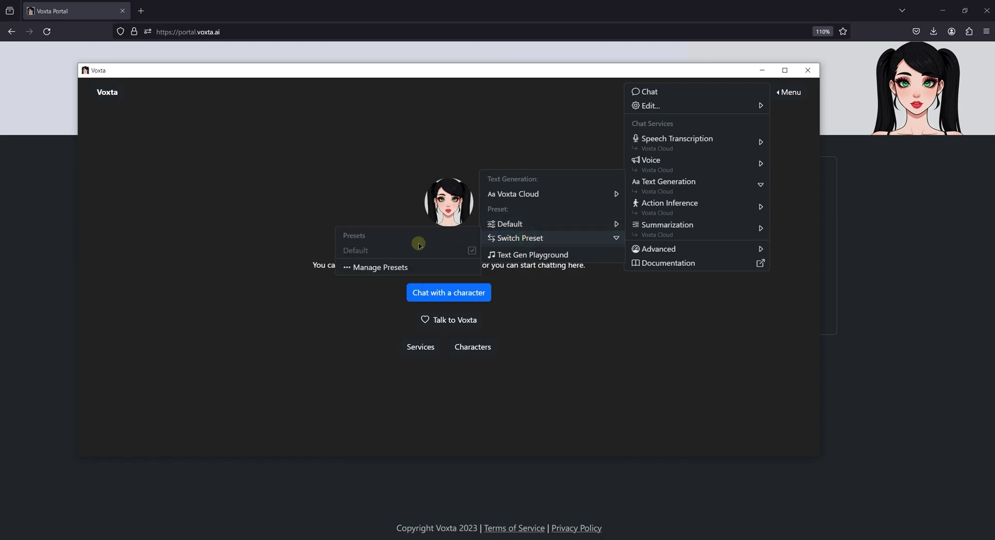
Step: Review the Action Inference and Summarization entries among the chat services, and close the list
{"action": "left_click", "coordinate": [692, 210]}
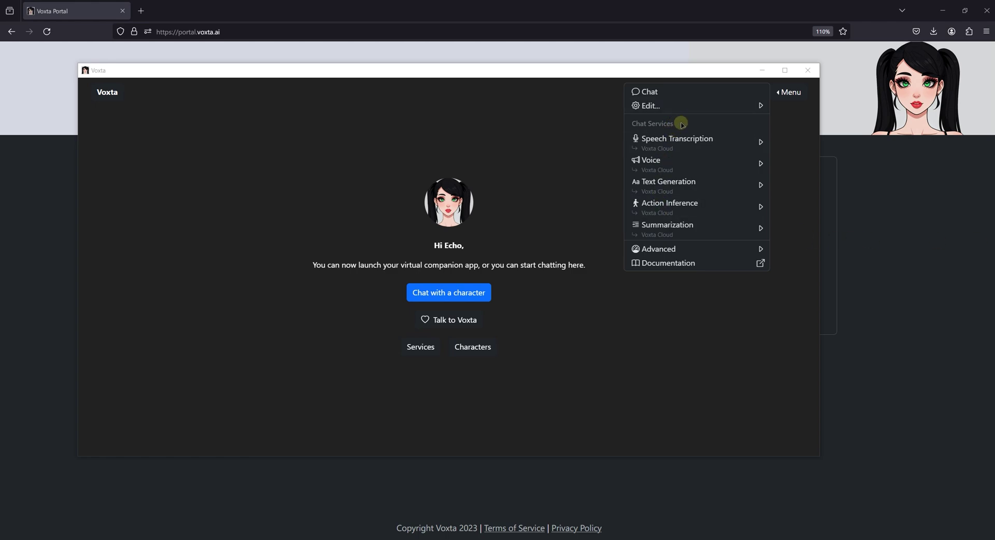
{"action": "left_click_drag", "start_coordinate": [676, 124], "coordinate": [639, 124]}
{"action": "left_click", "coordinate": [641, 123]}
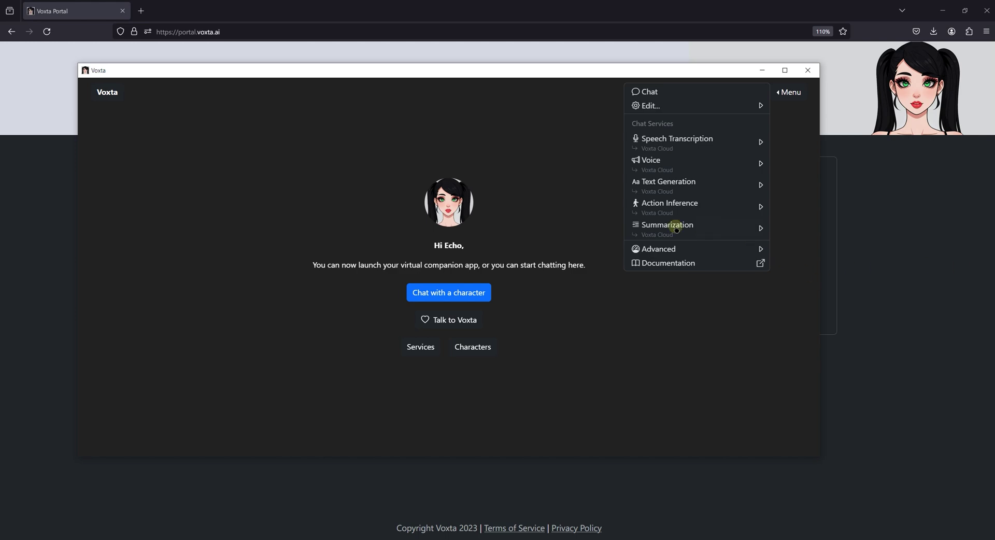
{"action": "left_click", "coordinate": [665, 304]}
Step: Start a first chat with the Voxta character and ask it aloud "Hi. How are you doing today?"
{"action": "left_click", "coordinate": [485, 291]}
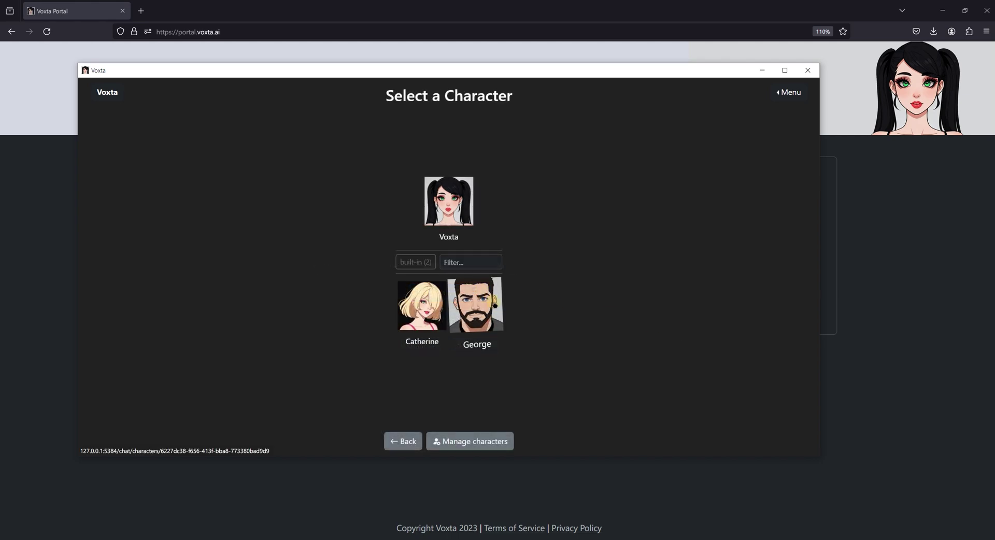
{"action": "left_click", "coordinate": [442, 237]}
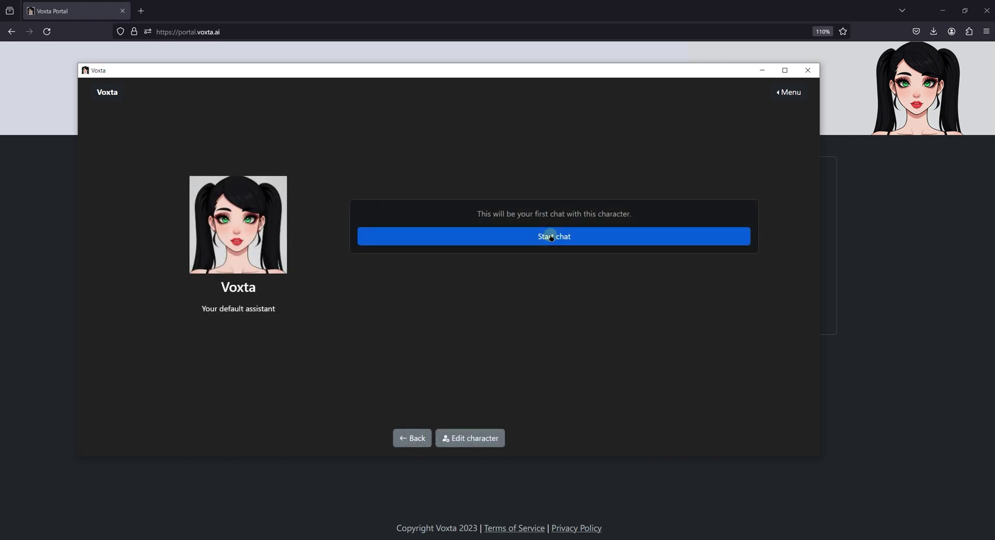
{"action": "left_click", "coordinate": [550, 237]}
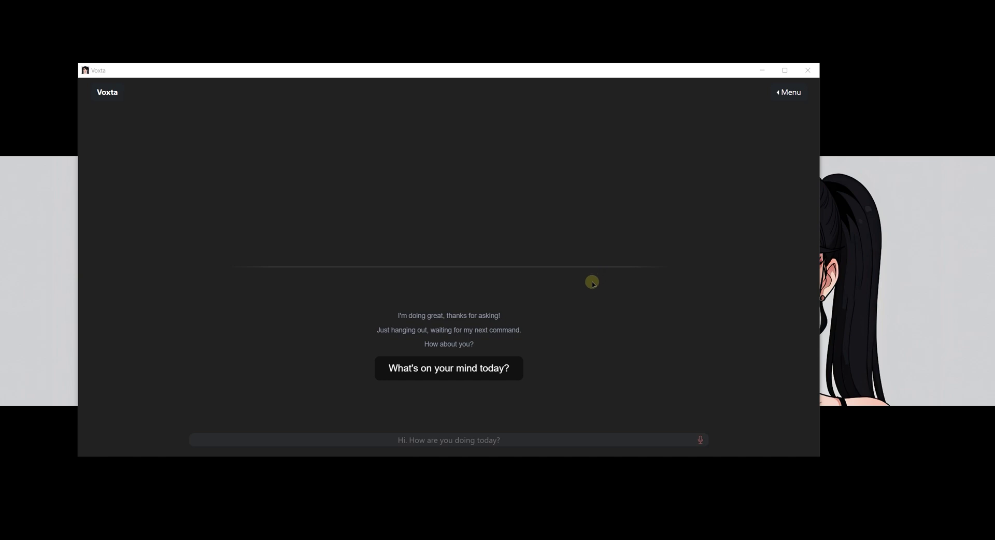
{"action": "left_click", "coordinate": [595, 312]}
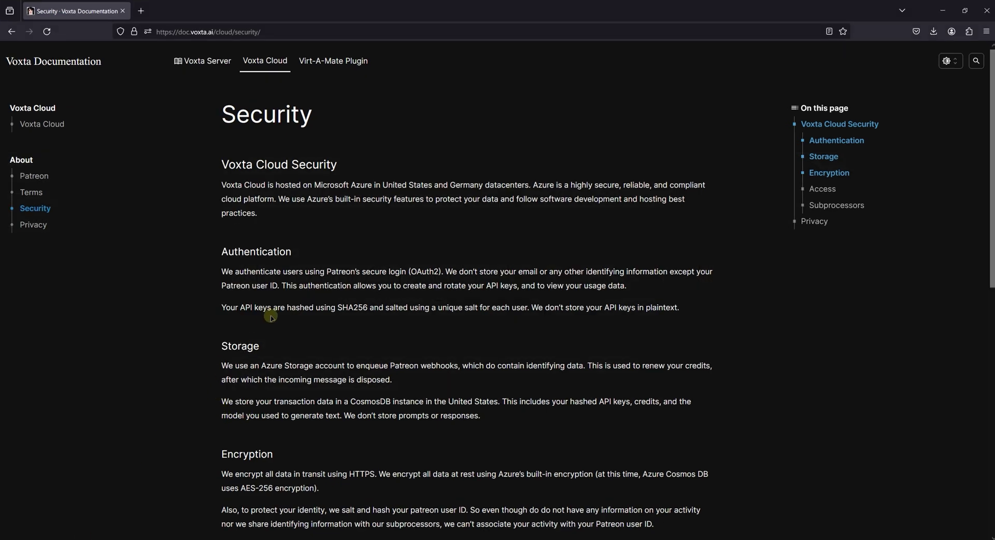
Step: Switch to the Voxta Documentation in the browser and read the Voxta Cloud Security page, from Authentication through Subprocessors and Privacy
{"action": "scroll", "coordinate": [271, 317], "scroll_direction": "down", "scroll_amount": 1}
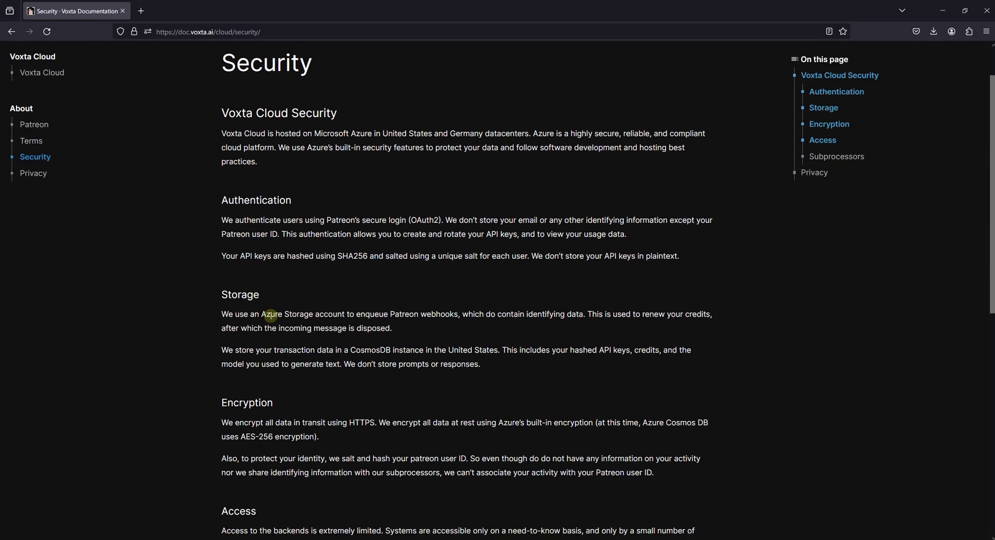
{"action": "scroll", "coordinate": [270, 315], "scroll_direction": "down", "scroll_amount": 1}
{"action": "scroll", "coordinate": [271, 315], "scroll_direction": "down", "scroll_amount": 1}
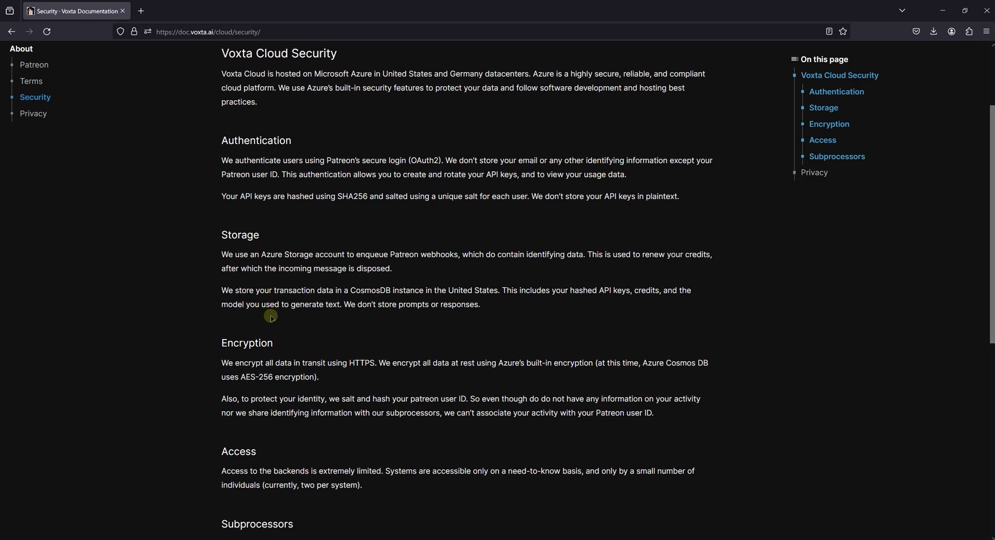
{"action": "scroll", "coordinate": [270, 315], "scroll_direction": "down", "scroll_amount": 1}
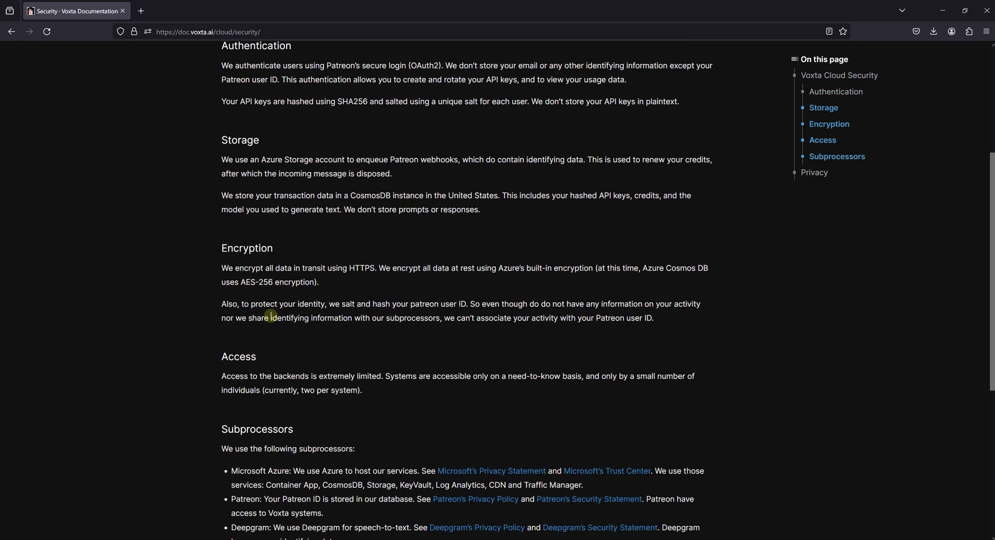
{"action": "scroll", "coordinate": [270, 315], "scroll_direction": "down", "scroll_amount": 1}
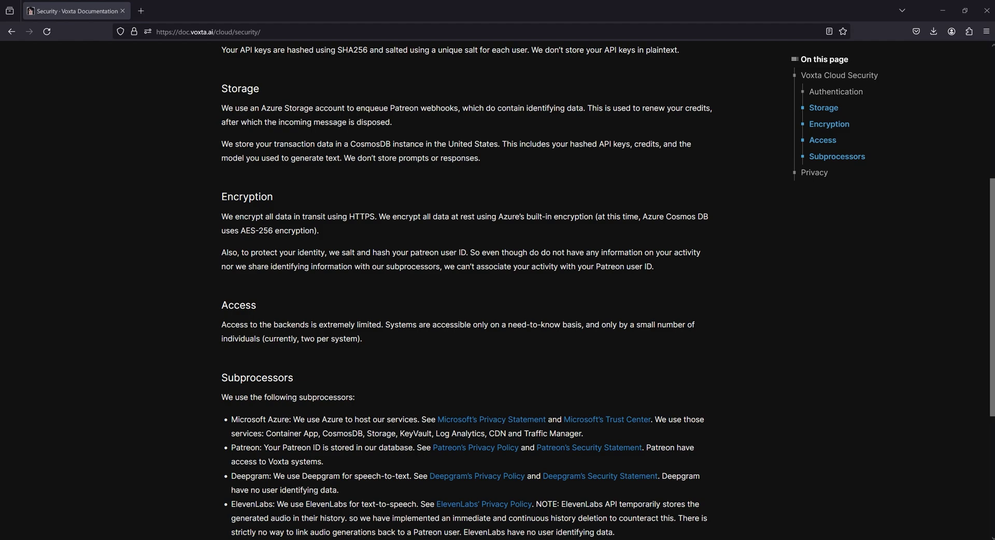
{"action": "scroll", "coordinate": [436, 297], "scroll_direction": "down", "scroll_amount": 1}
{"action": "scroll", "coordinate": [436, 297], "scroll_direction": "down", "scroll_amount": 1}
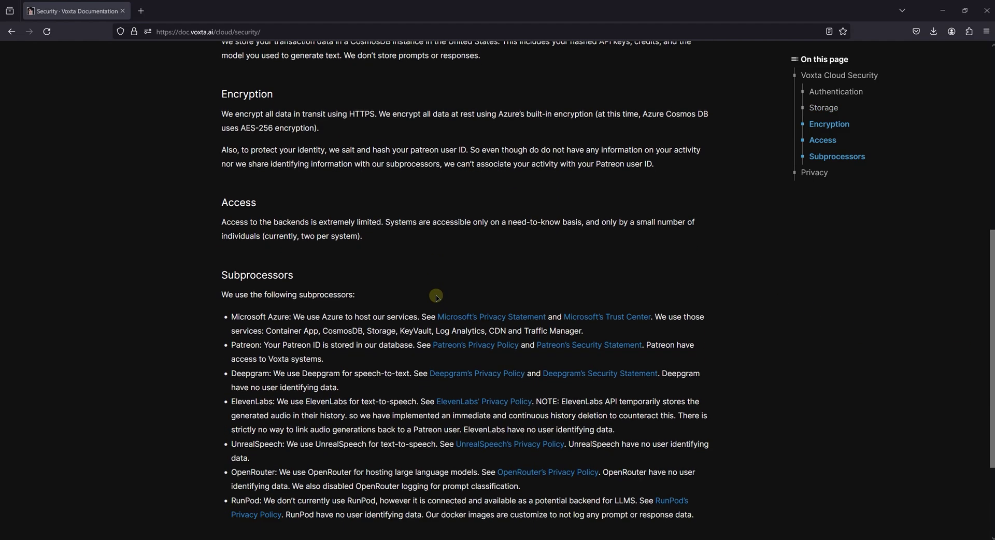
{"action": "scroll", "coordinate": [436, 297], "scroll_direction": "down", "scroll_amount": 1}
{"action": "scroll", "coordinate": [436, 297], "scroll_direction": "down", "scroll_amount": 1}
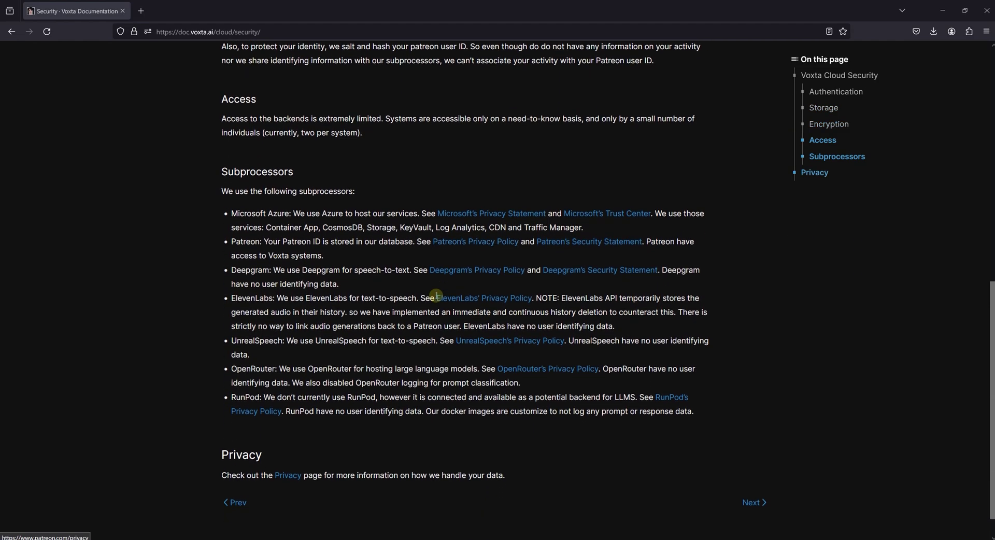
{"action": "scroll", "coordinate": [436, 297], "scroll_direction": "down", "scroll_amount": 1}
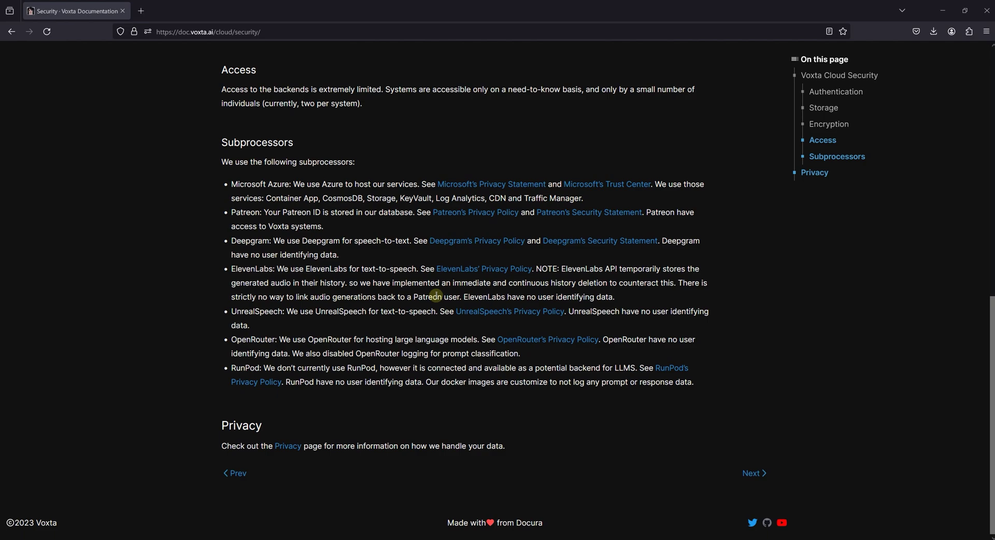
{"action": "scroll", "coordinate": [436, 297], "scroll_direction": "up", "scroll_amount": 10}
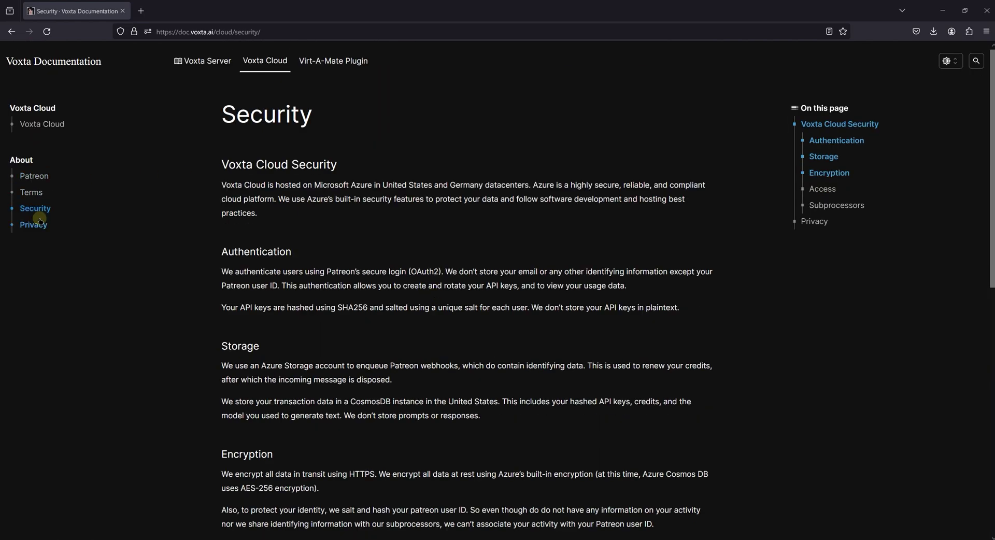
Step: Open the Voxta Cloud Privacy Policy and read its data, security, subprocessor and privacy law sections
{"action": "left_click", "coordinate": [33, 224]}
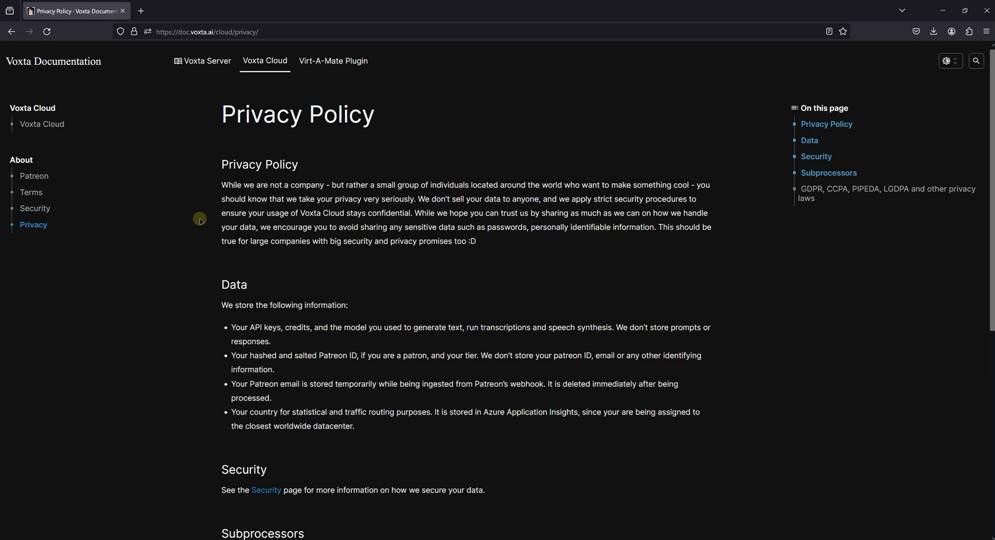
{"action": "scroll", "coordinate": [200, 220], "scroll_direction": "down", "scroll_amount": 4}
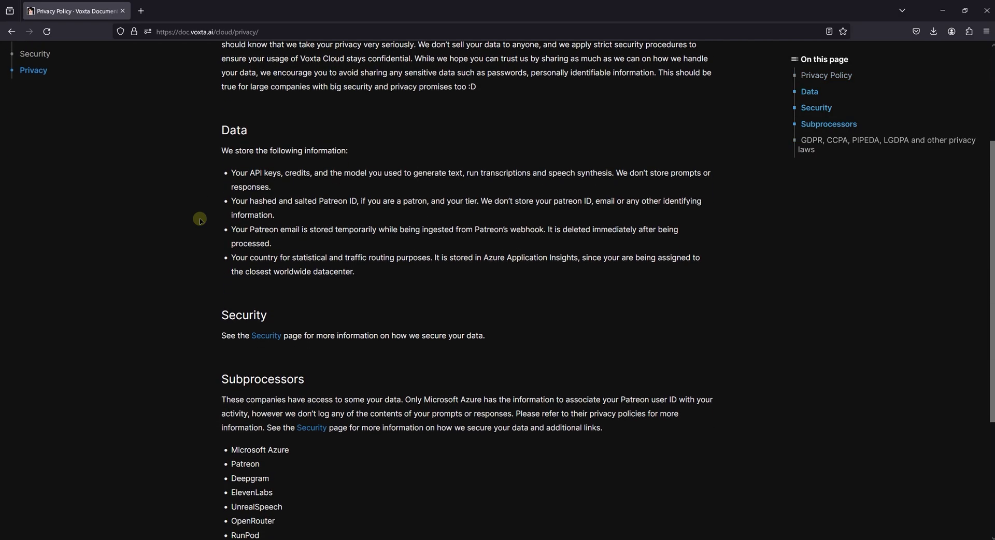
{"action": "scroll", "coordinate": [200, 220], "scroll_direction": "down", "scroll_amount": 4}
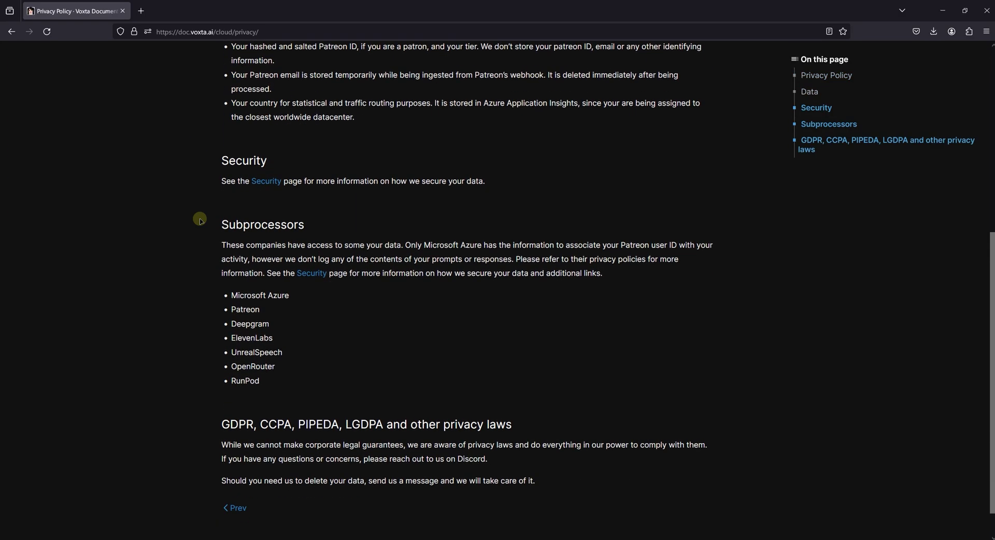
{"action": "scroll", "coordinate": [200, 219], "scroll_direction": "down", "scroll_amount": 1}
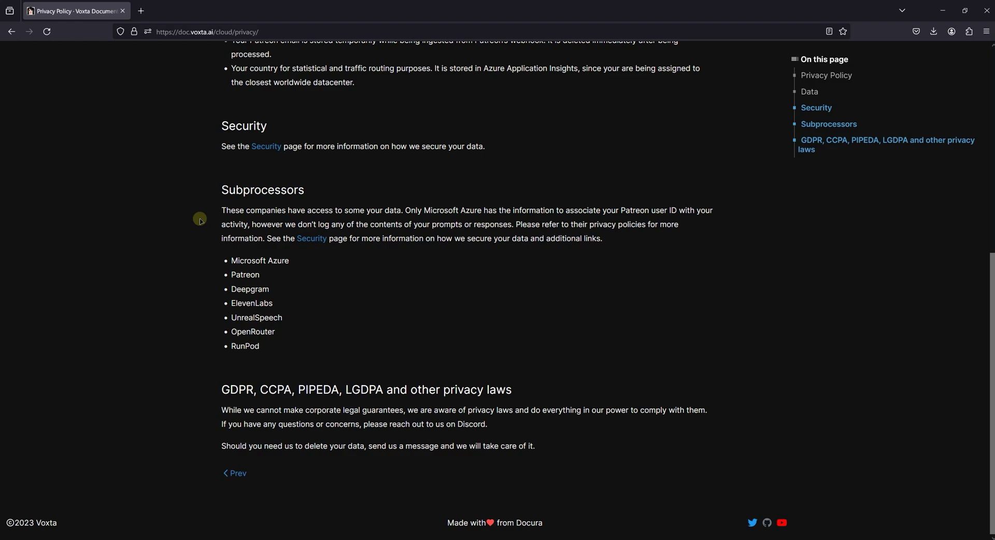
{"action": "scroll", "coordinate": [200, 219], "scroll_direction": "up", "scroll_amount": 4}
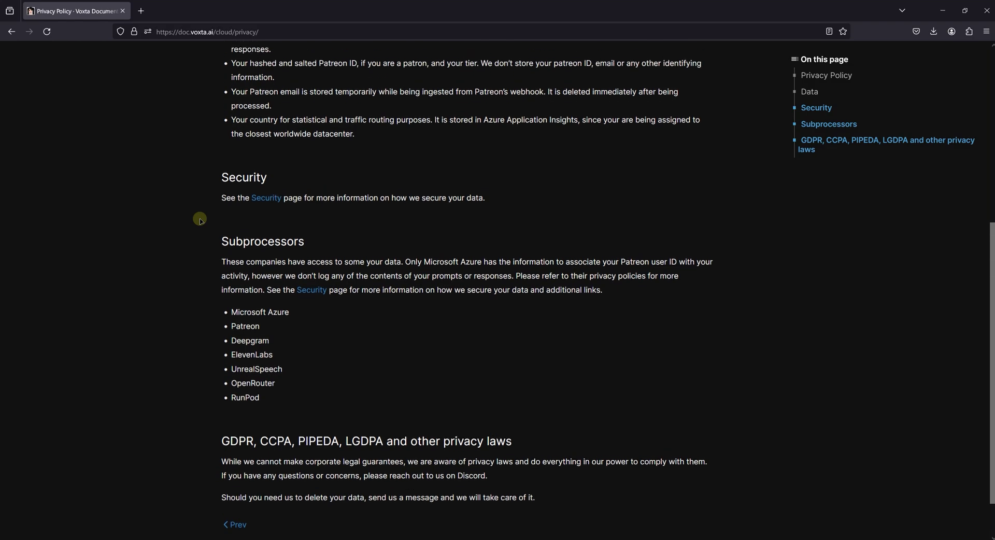
{"action": "scroll", "coordinate": [200, 219], "scroll_direction": "up", "scroll_amount": 5}
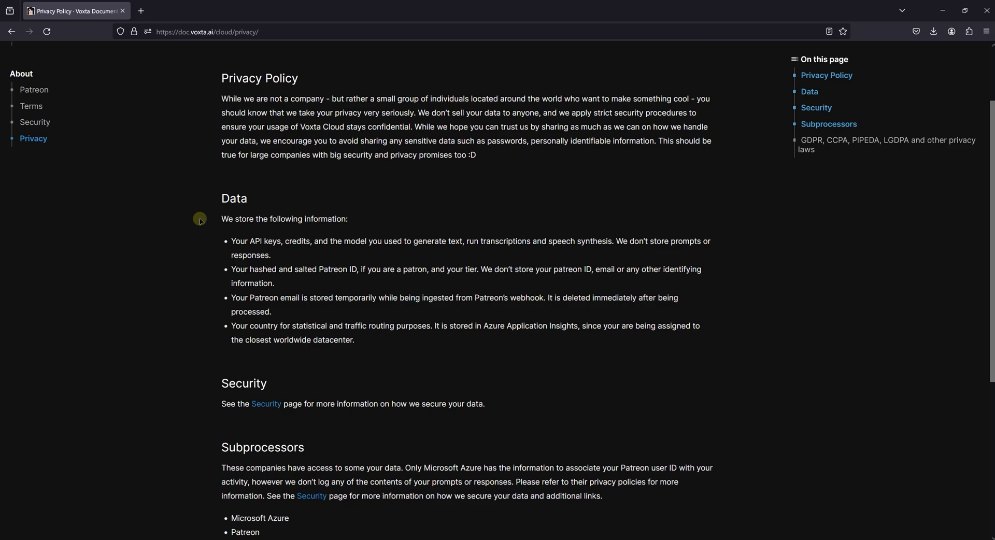
{"action": "scroll", "coordinate": [199, 219], "scroll_direction": "up", "scroll_amount": 1}
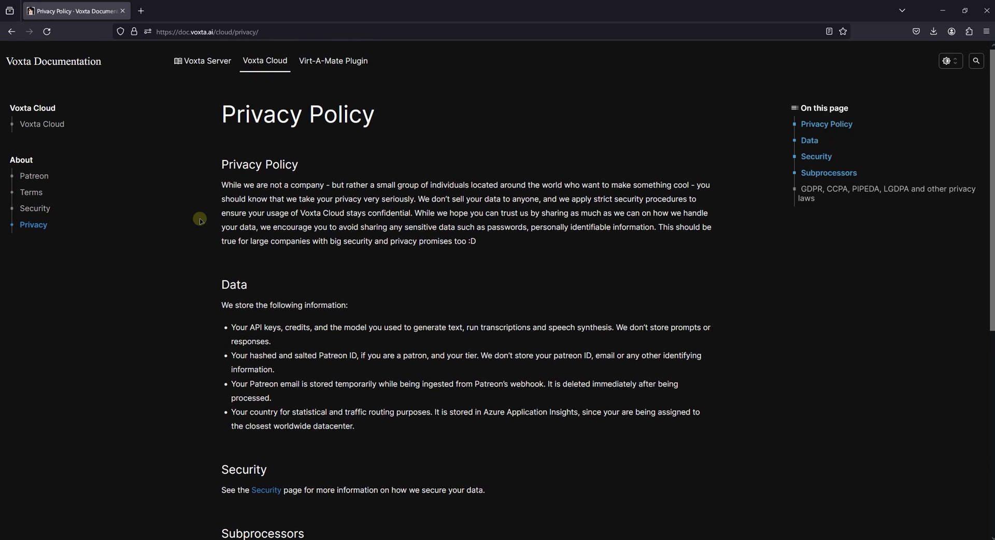
Step: Highlight the statement "We don't sell your data to anyone" in the Privacy Policy, and clear the selection
{"action": "double_click", "coordinate": [424, 200]}
{"action": "left_click_drag", "start_coordinate": [424, 199], "coordinate": [538, 200]}
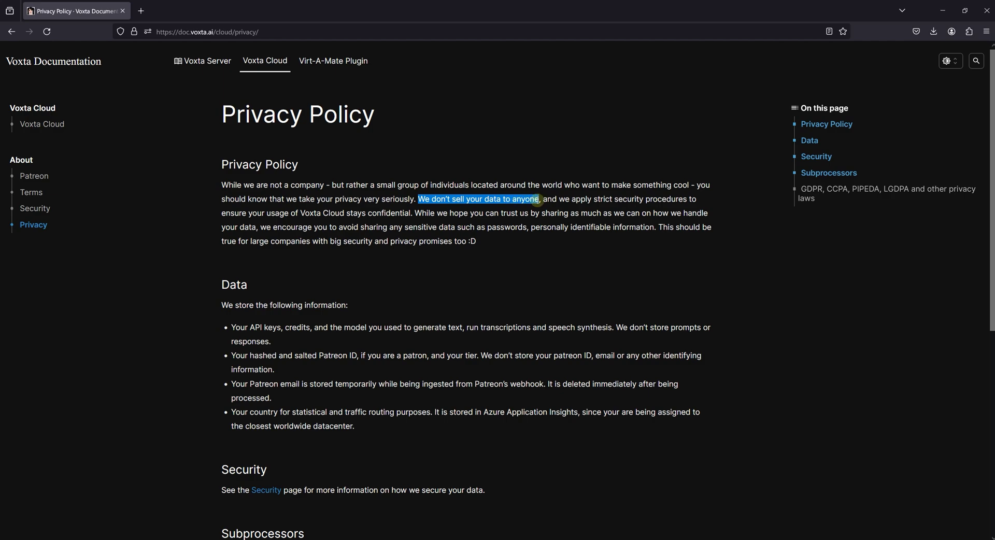
{"action": "left_click", "coordinate": [528, 206]}
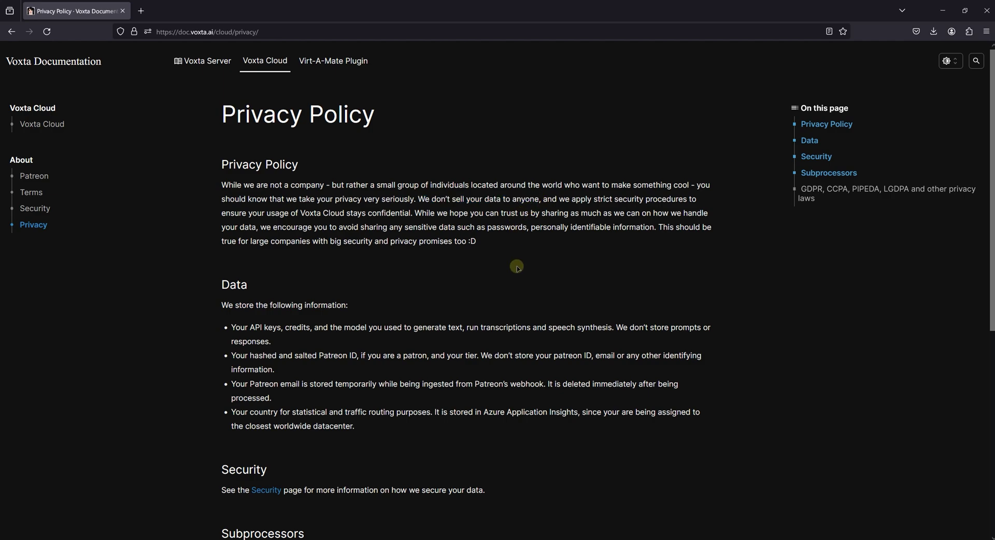